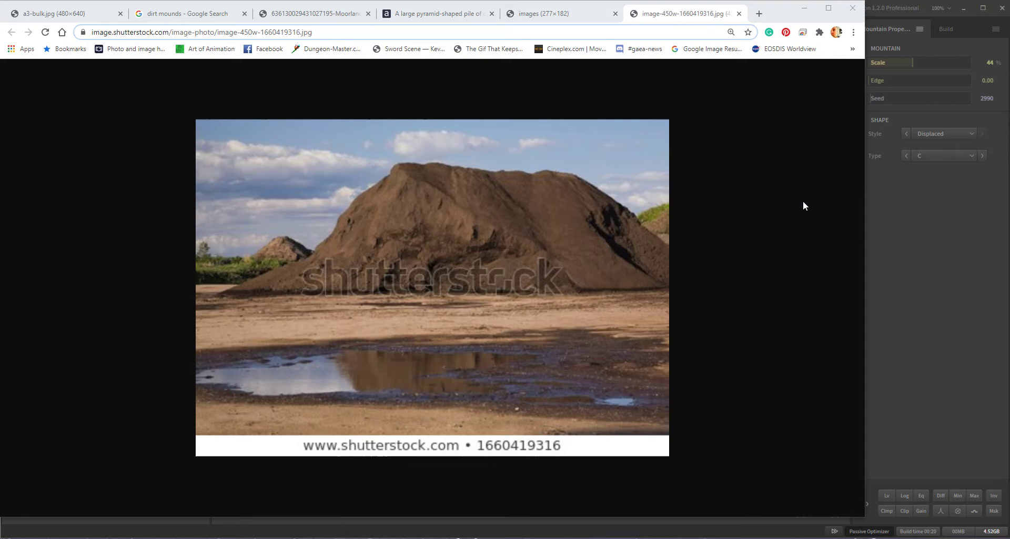
- Compare the dirt-mound reference photos across the open tabs, ending on the Moorland hill photo
left_click(558, 21)
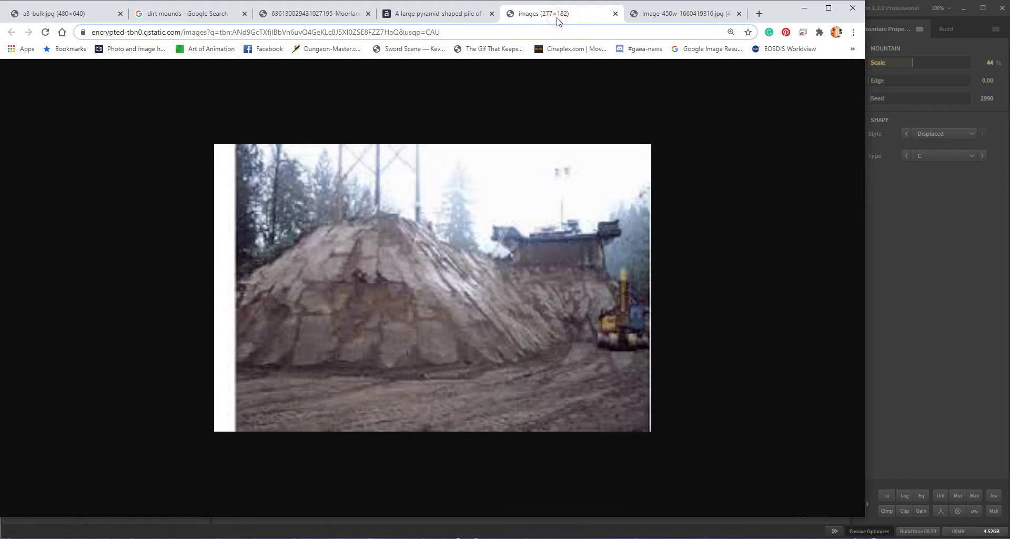
left_click(679, 21)
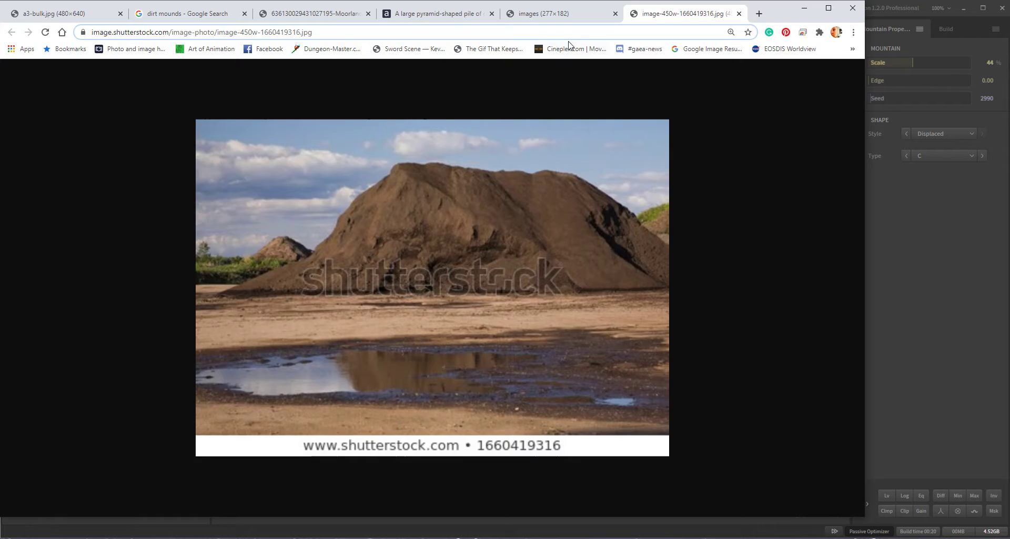
left_click(567, 15)
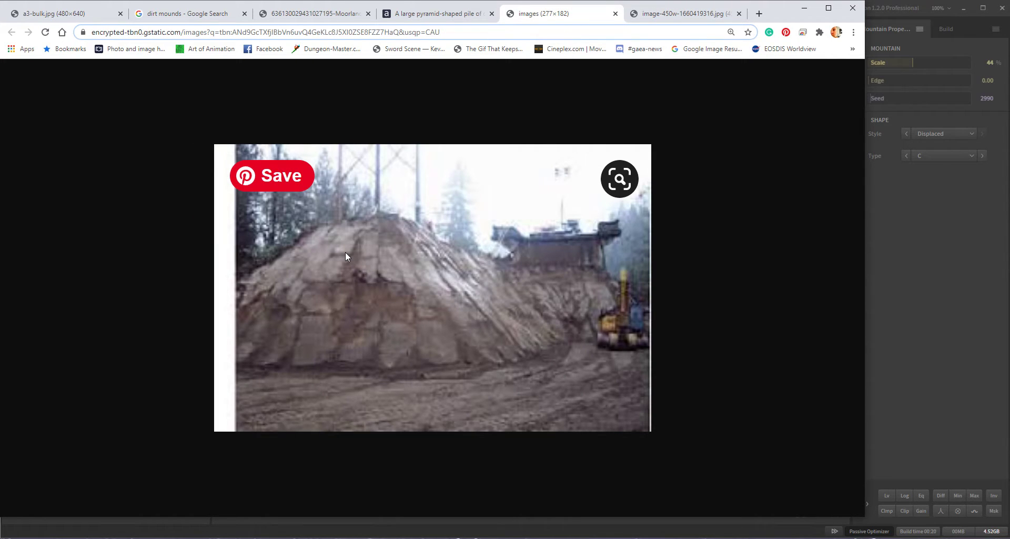
left_click(433, 17)
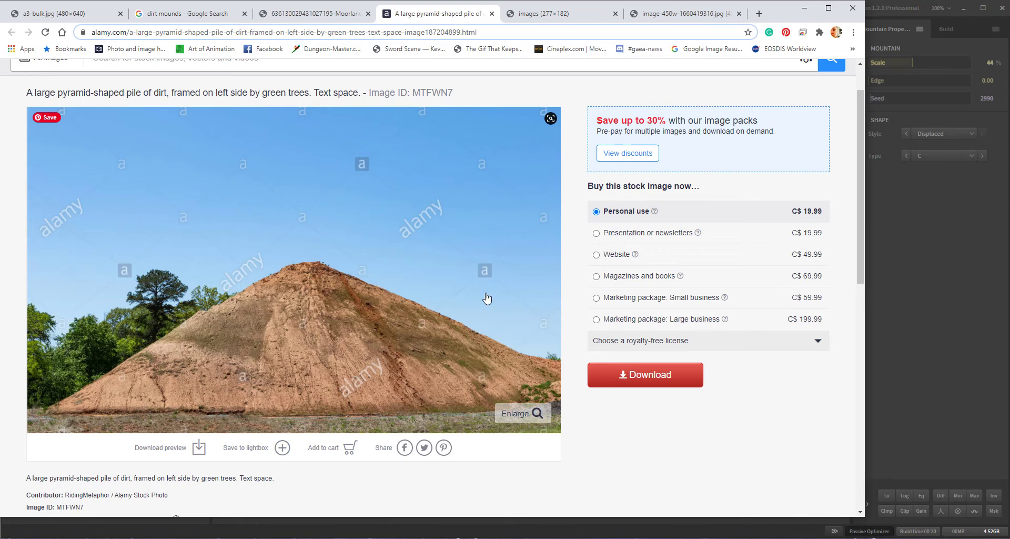
left_click(319, 15)
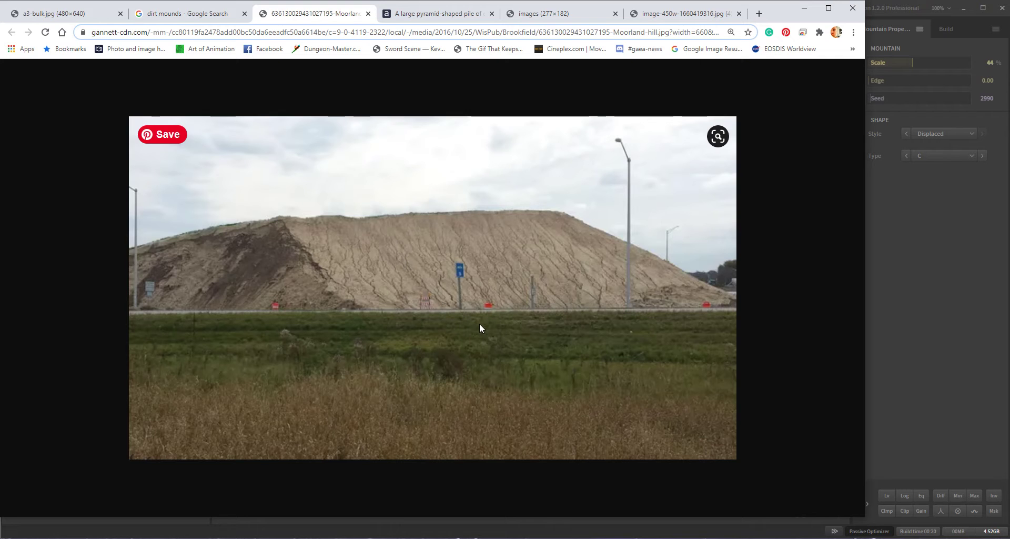
- View the a3-bulk sand-pile photo, then minimize Chrome to bring Gaea forward
left_click(189, 14)
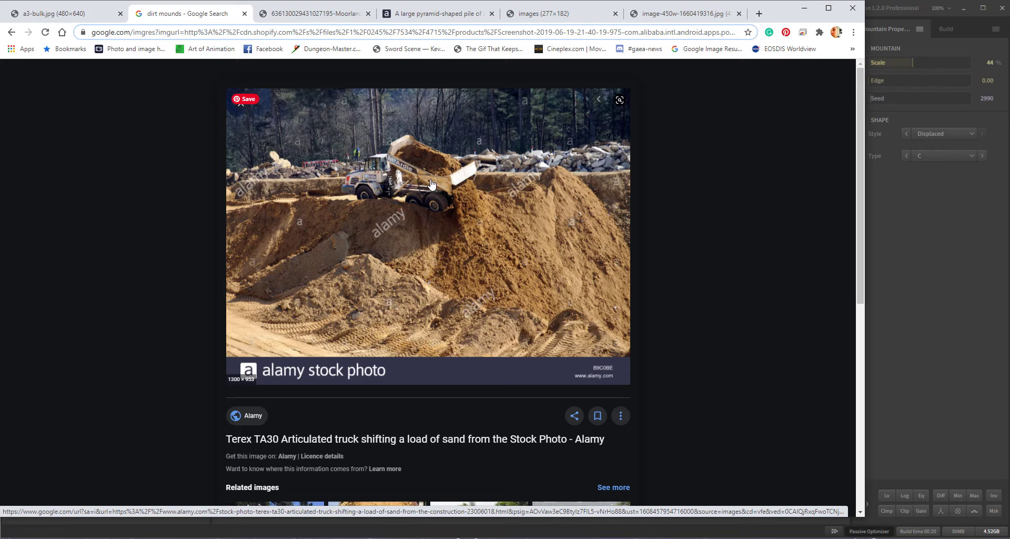
left_click(86, 19)
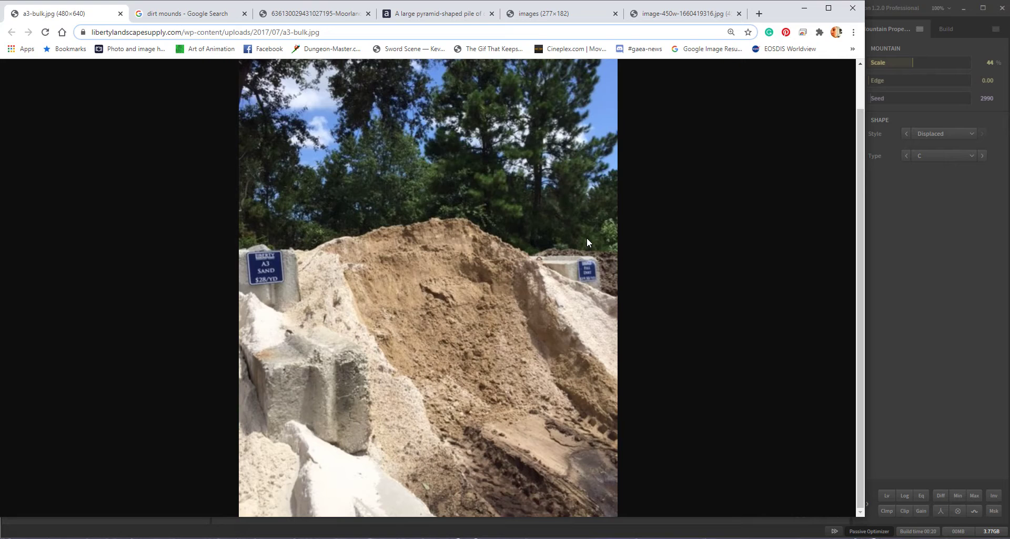
left_click(804, 8)
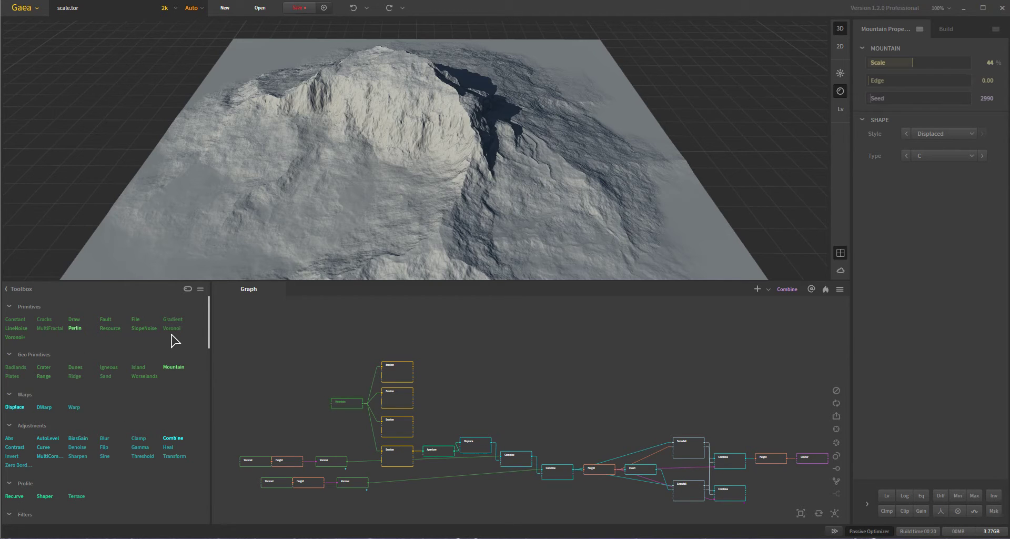
- Add a Voronoi node from the Toolbox into the empty graph area
left_click_drag(171, 329, 605, 351)
right_click_drag(680, 147, 691, 127)
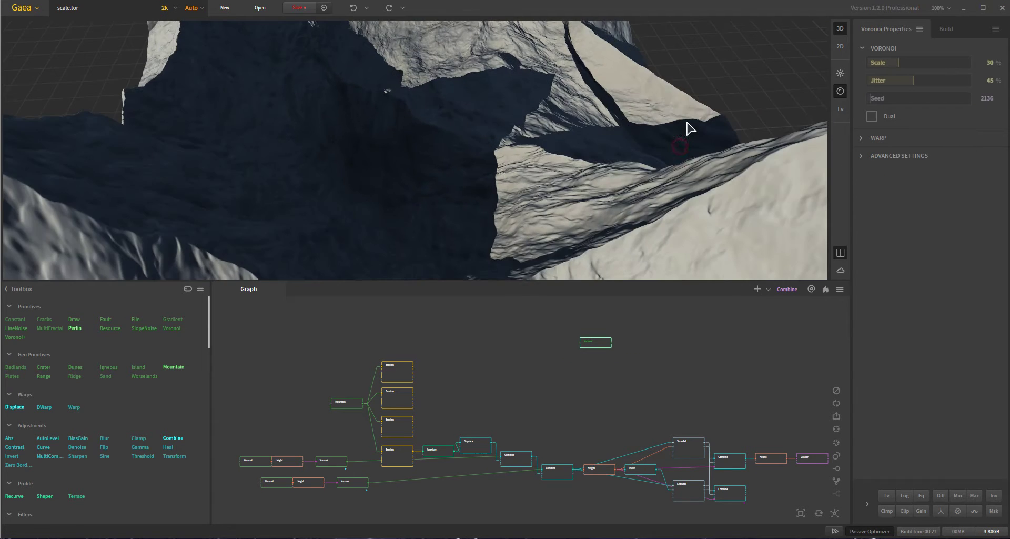
scroll(566, 140, "down", 5)
right_click_drag(566, 140, 563, 164)
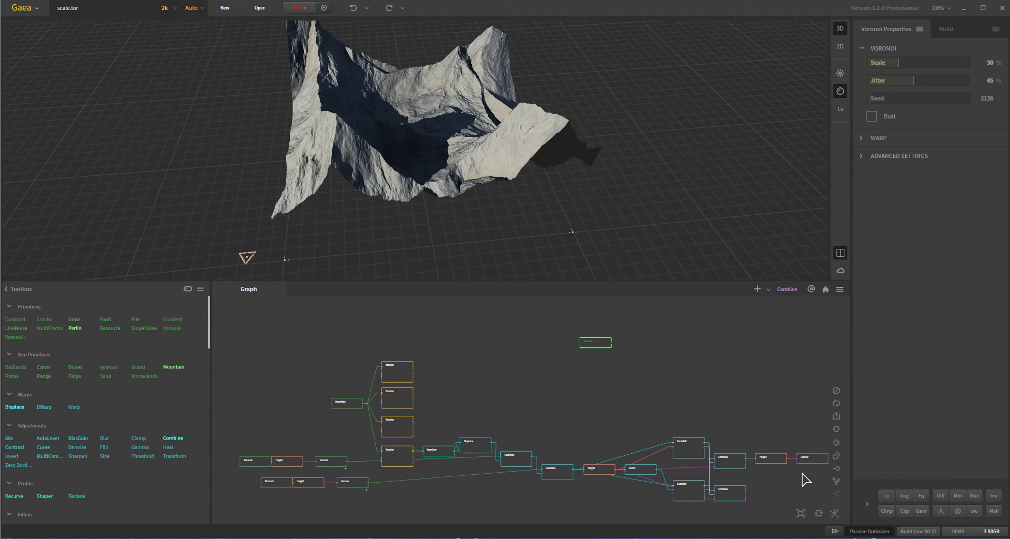
- Set the Voronoi node's influence to 18% and its scale to 78%
left_click(867, 504)
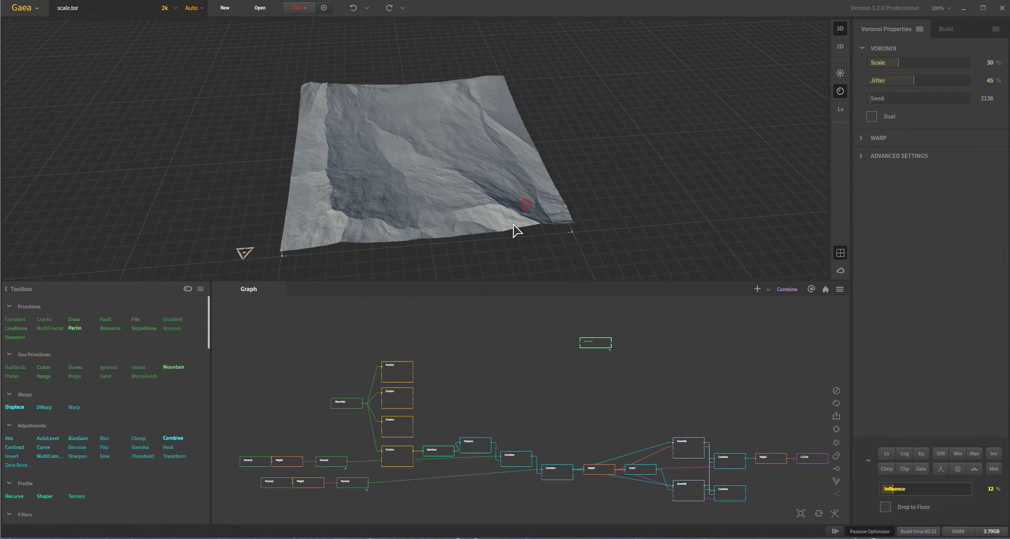
right_click_drag(514, 228, 403, 217)
scroll(403, 218, "up", 5)
right_click_drag(345, 230, 433, 199)
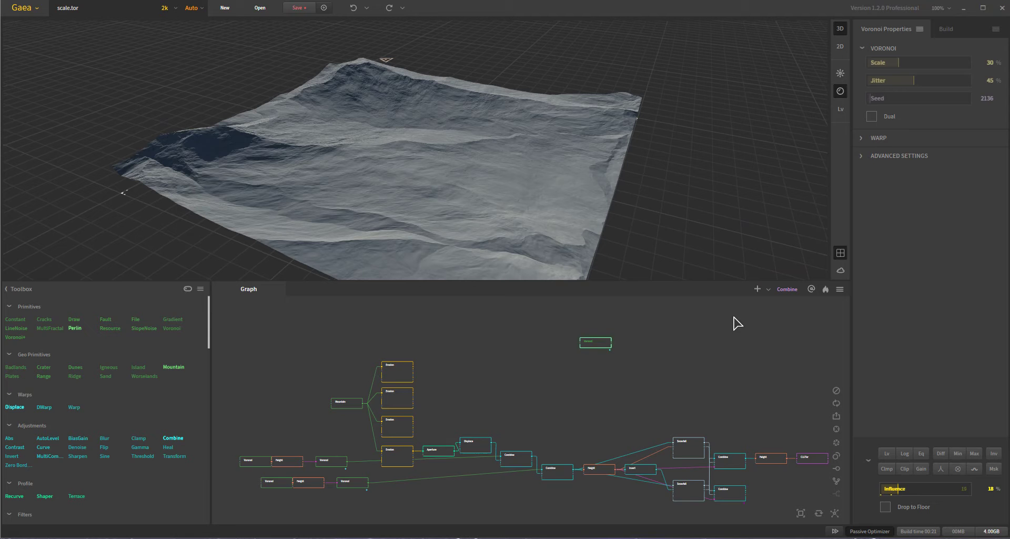
left_click(947, 62)
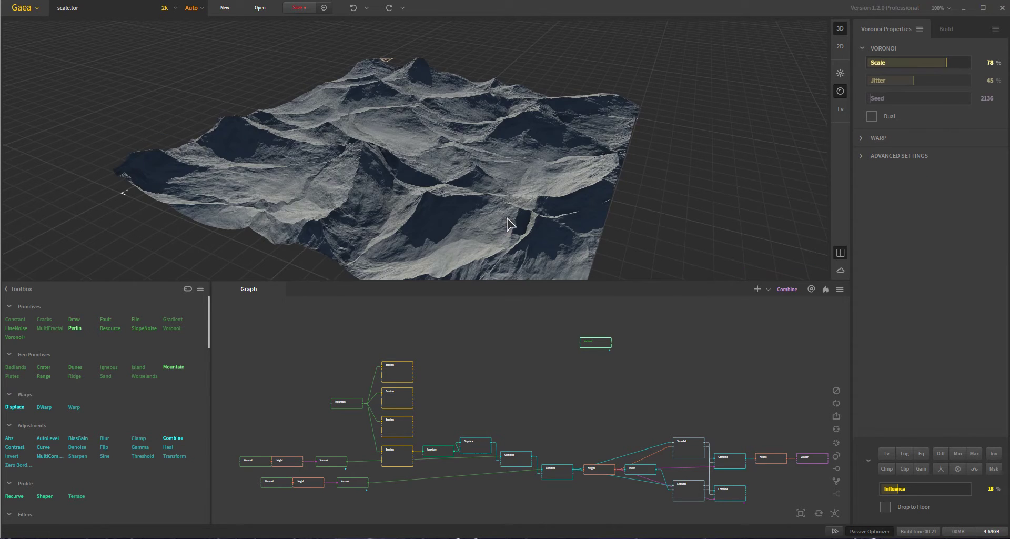
- Orbit around the jagged Voronoi peaks to inspect them, then delete the Voronoi node
right_click_drag(487, 210, 388, 225)
scroll(387, 225, "up", 5)
scroll(386, 226, "down", 3)
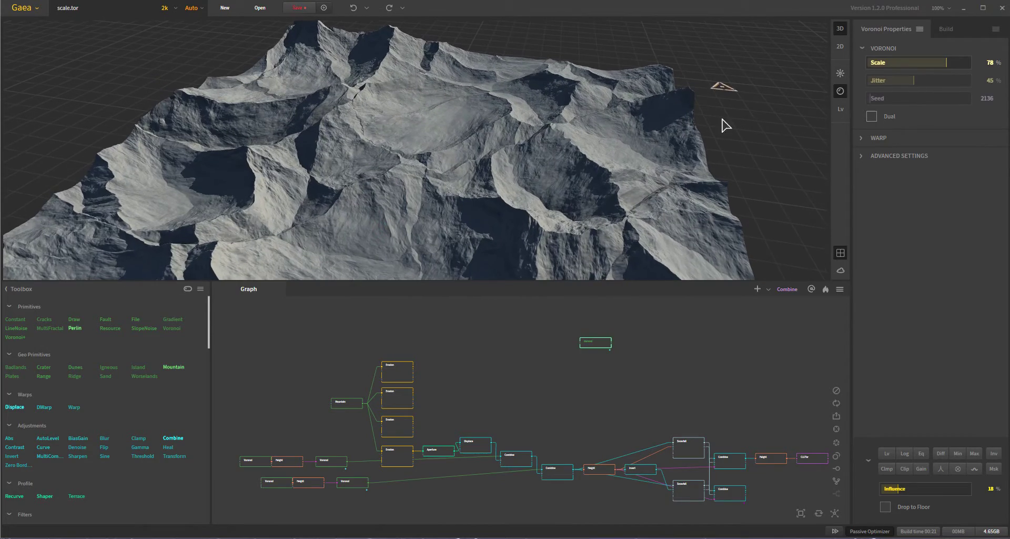
scroll(534, 211, "down", 3)
right_click_drag(534, 211, 376, 220)
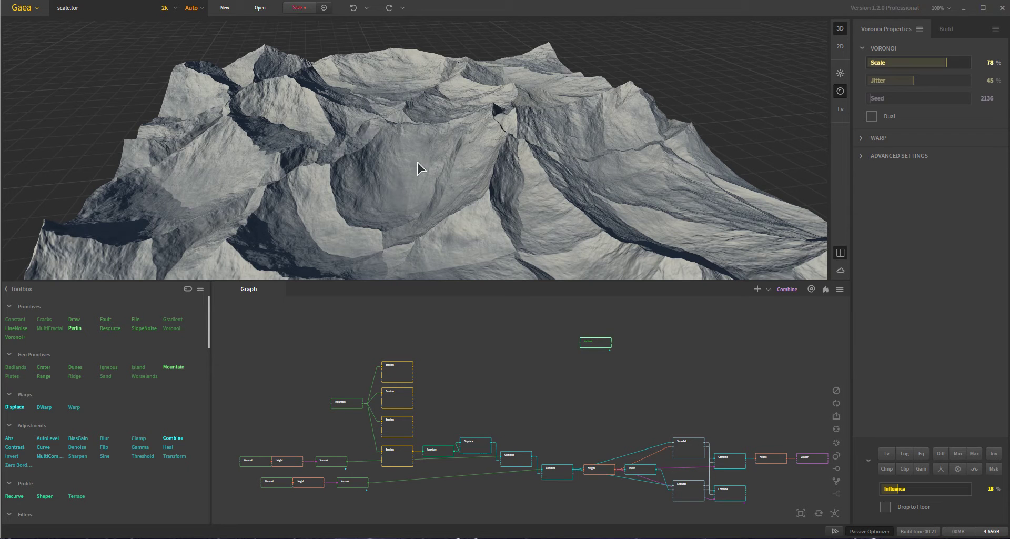
right_click_drag(450, 179, 503, 226)
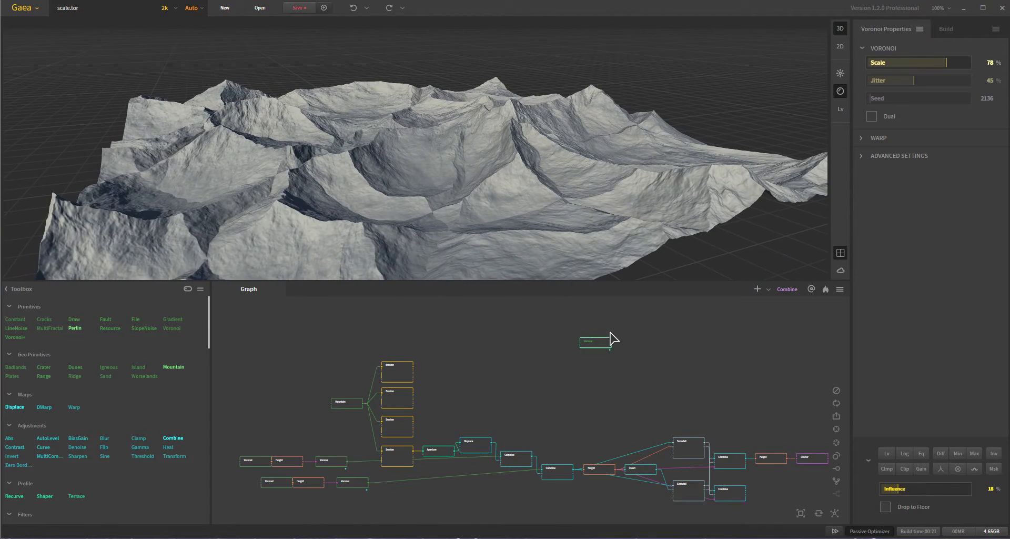
left_click_drag(579, 341, 482, 340)
key("Delete")
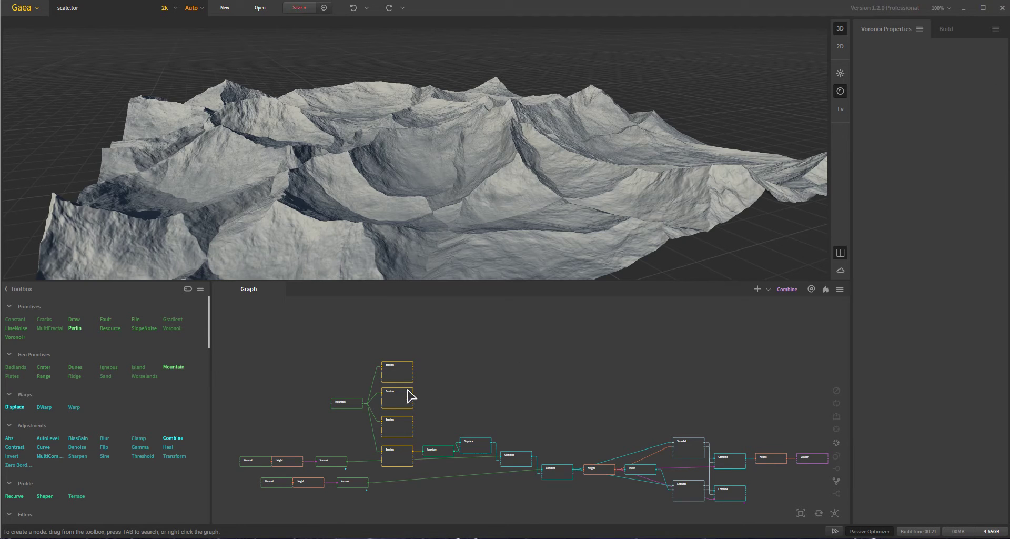
- Compare the first and second Erosion nodes, returning to the first (Terrain Scale 9088, Seed 3881)
left_click(399, 375)
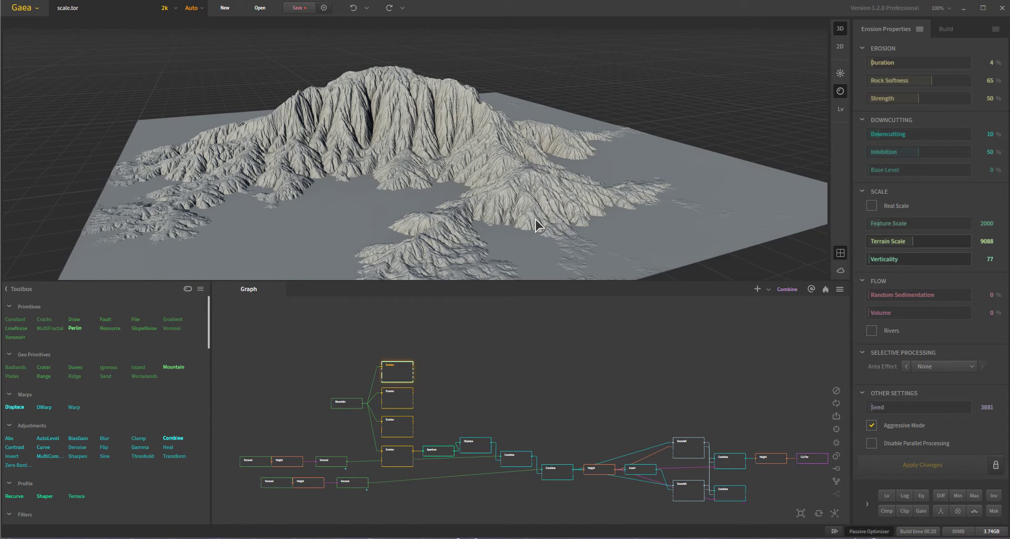
scroll(462, 208, "up", 5)
scroll(447, 174, "up", 2)
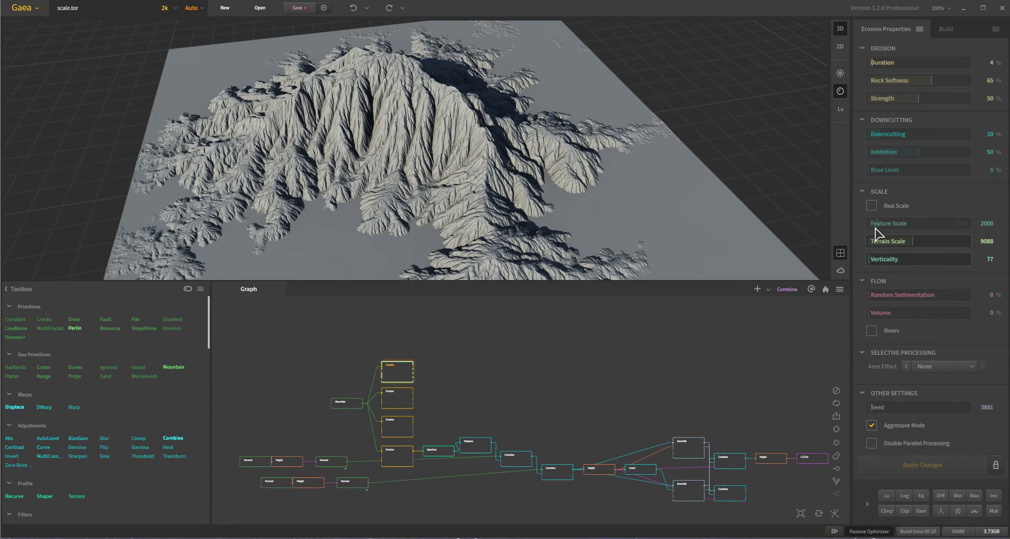
left_click(405, 407)
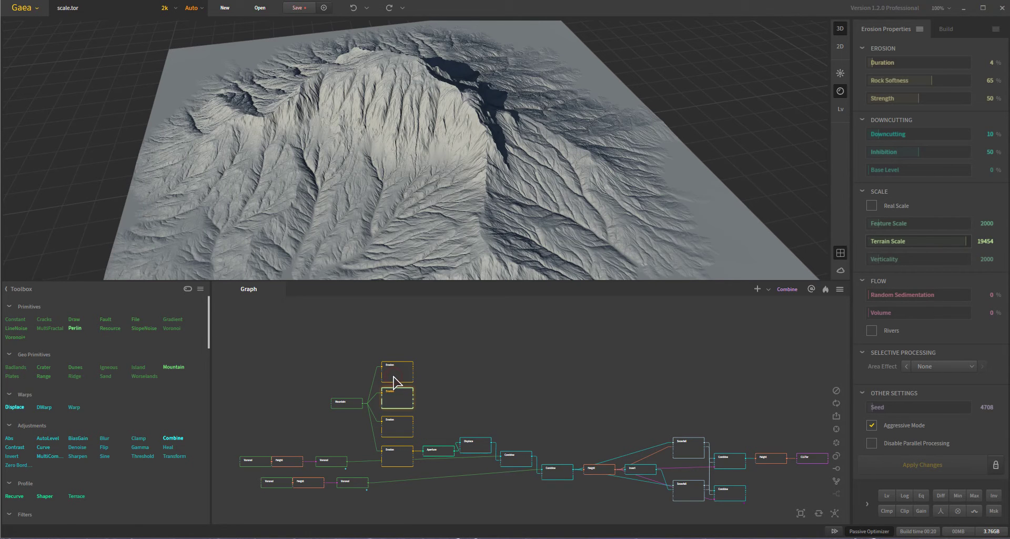
left_click(394, 375)
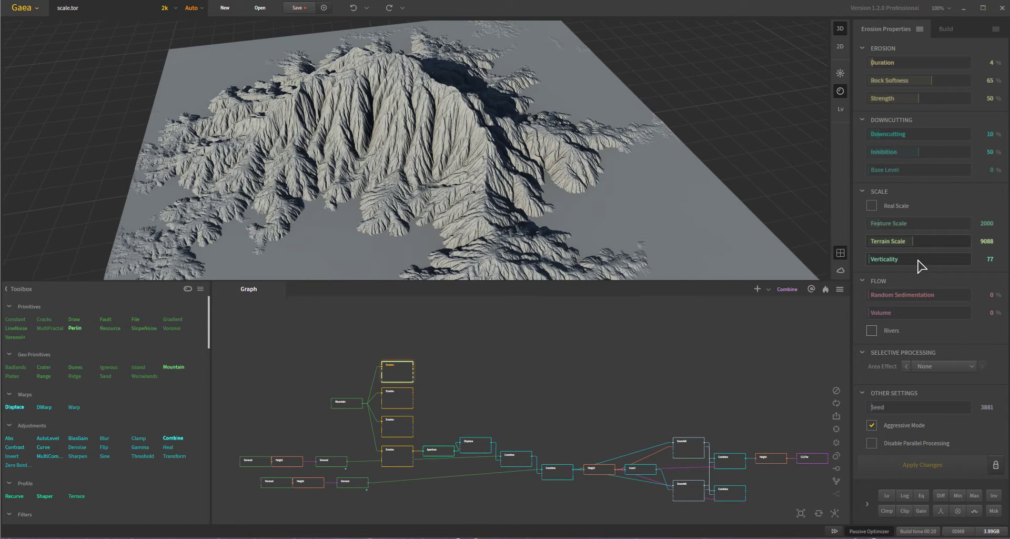
- Inspect the third and bottom Erosion nodes and turn off Real Scale on the bottom one
left_click(398, 429)
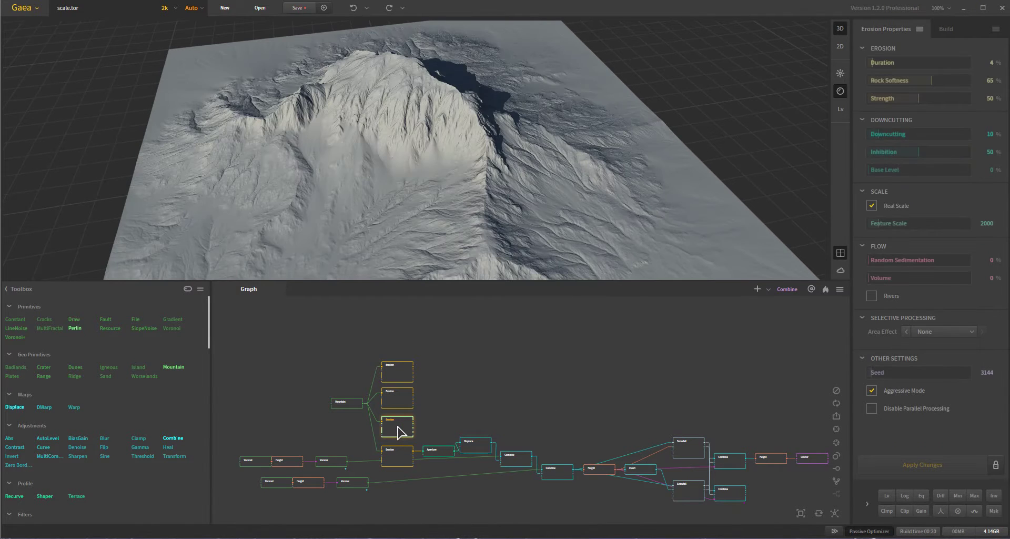
left_click(403, 462)
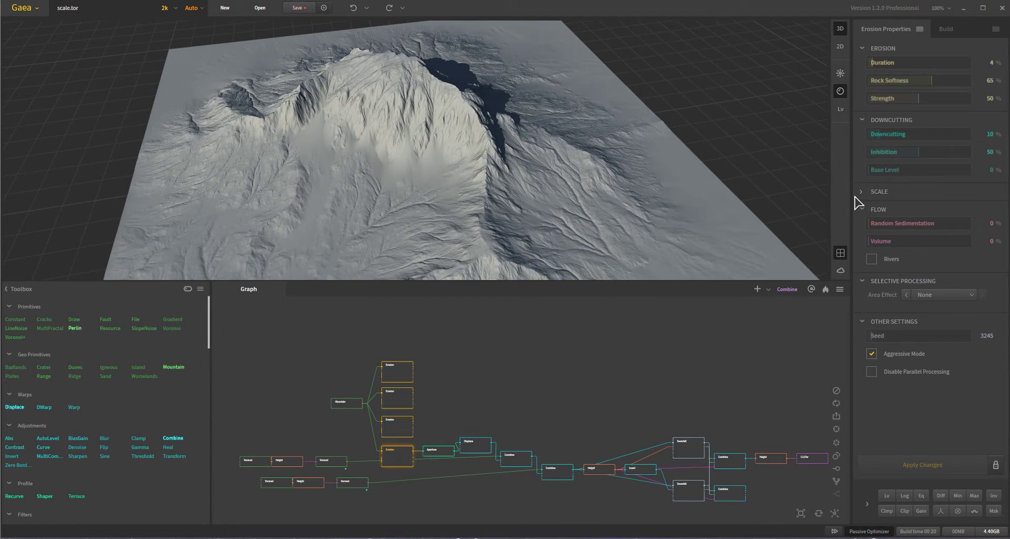
left_click(862, 193)
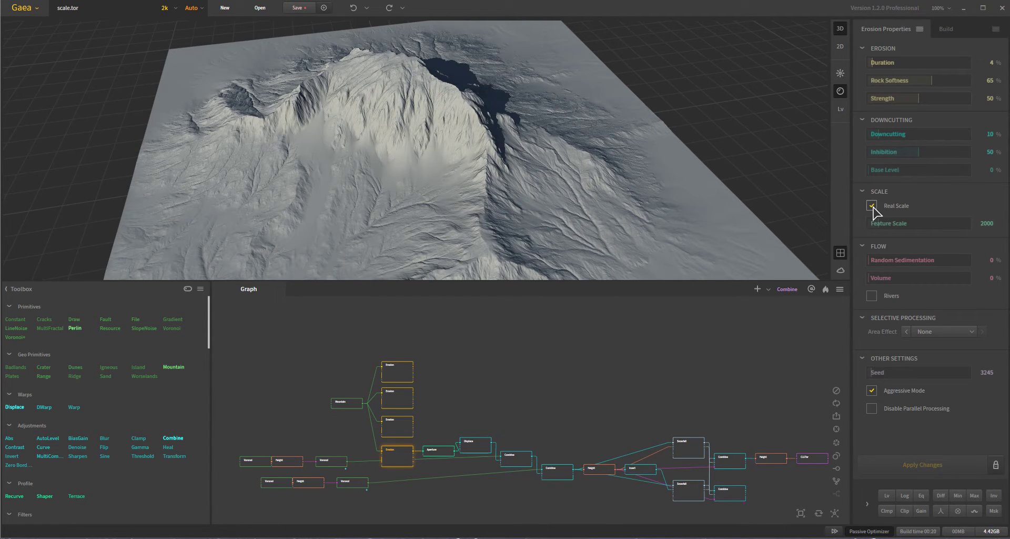
left_click(872, 207)
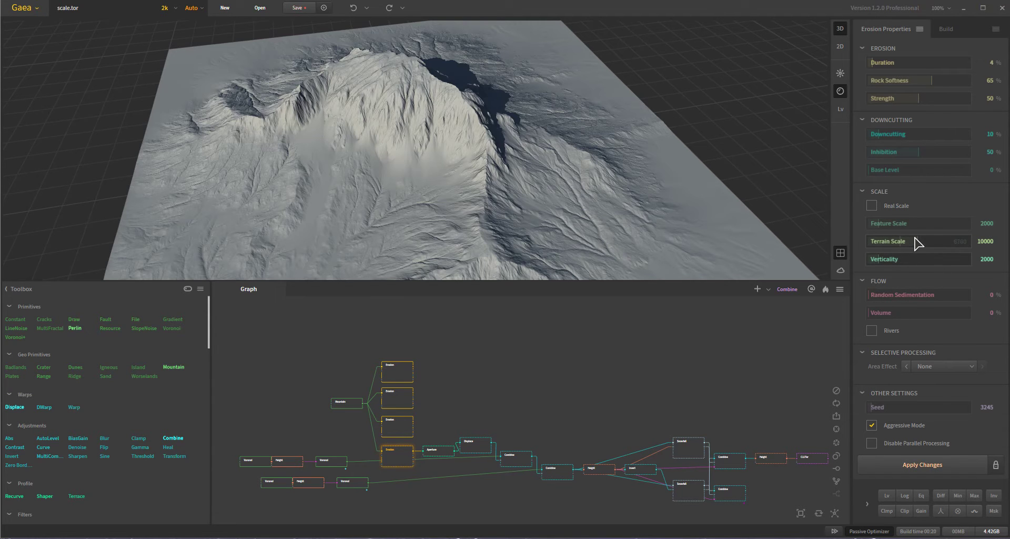
- Cycle through the first, second and third Erosion nodes again to compare their scale settings
left_click(404, 374)
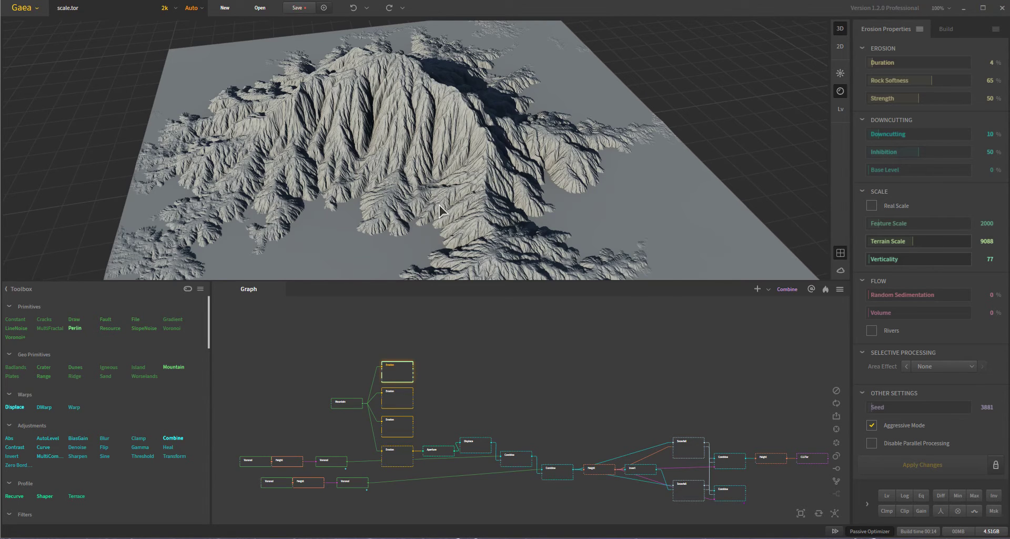
left_click(404, 406)
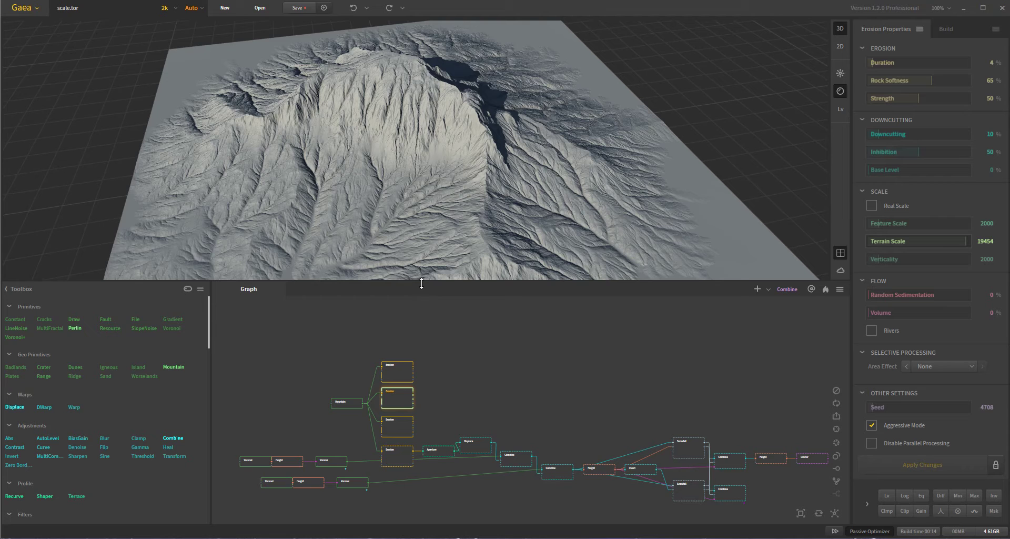
left_click(397, 434)
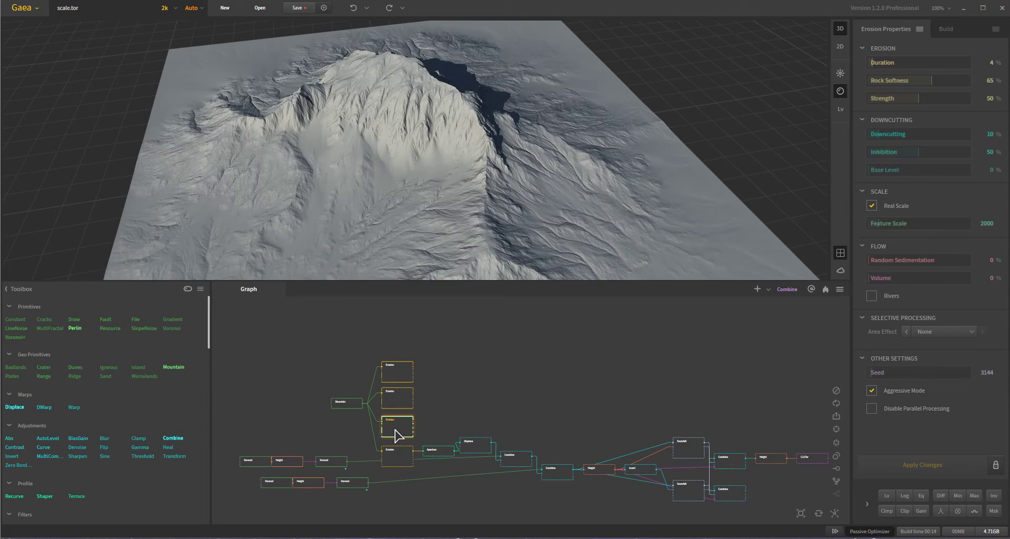
left_click_drag(533, 185, 525, 193)
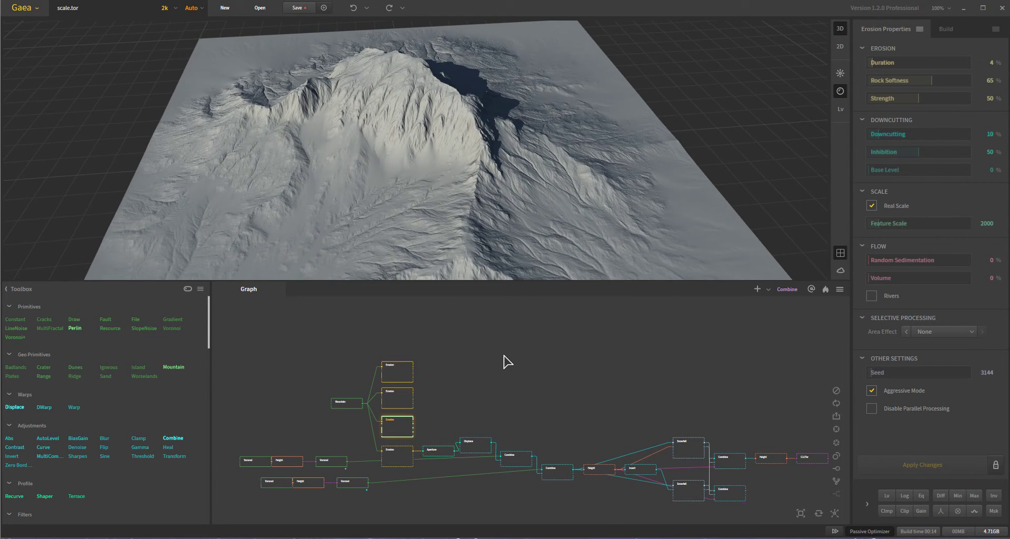
left_click(403, 404)
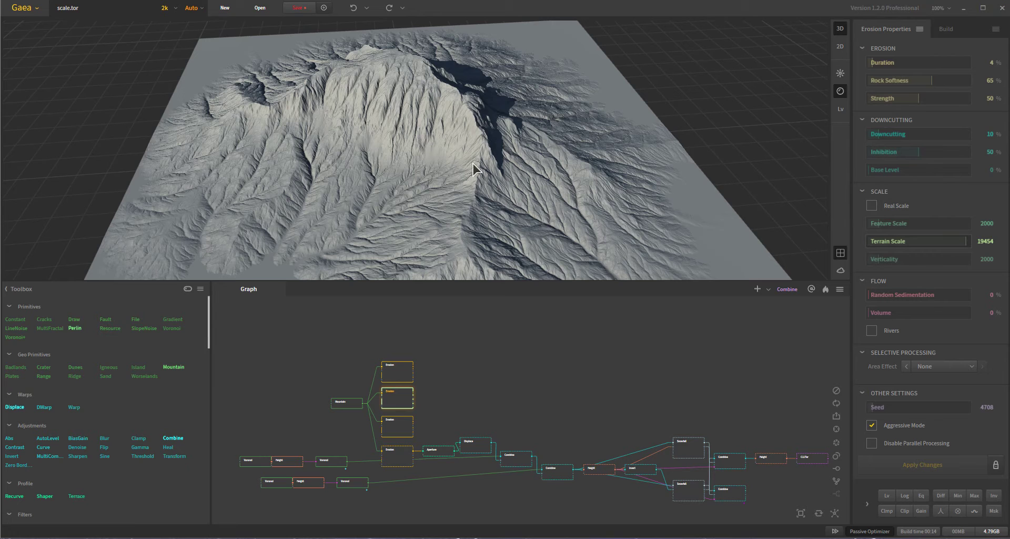
left_click(395, 429)
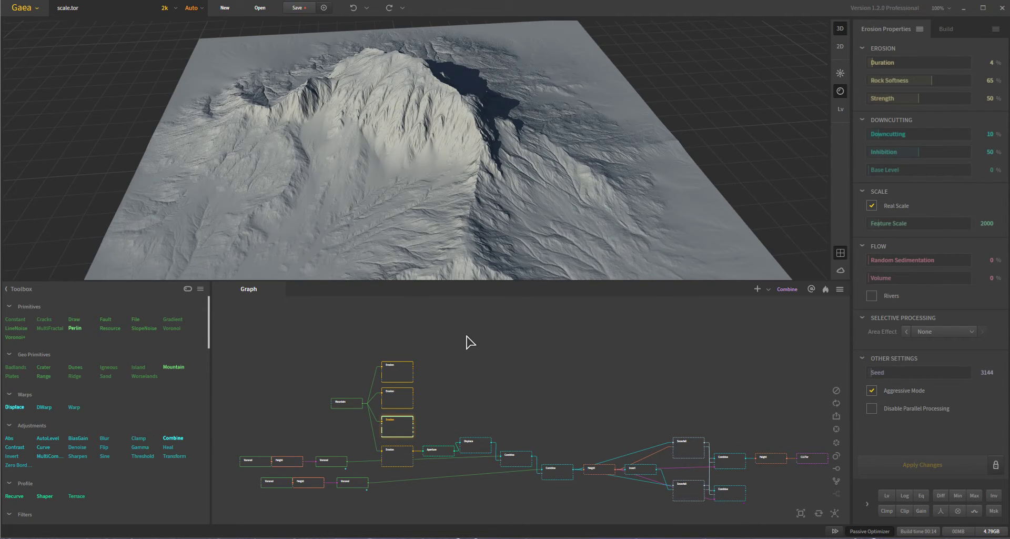
left_click(410, 375)
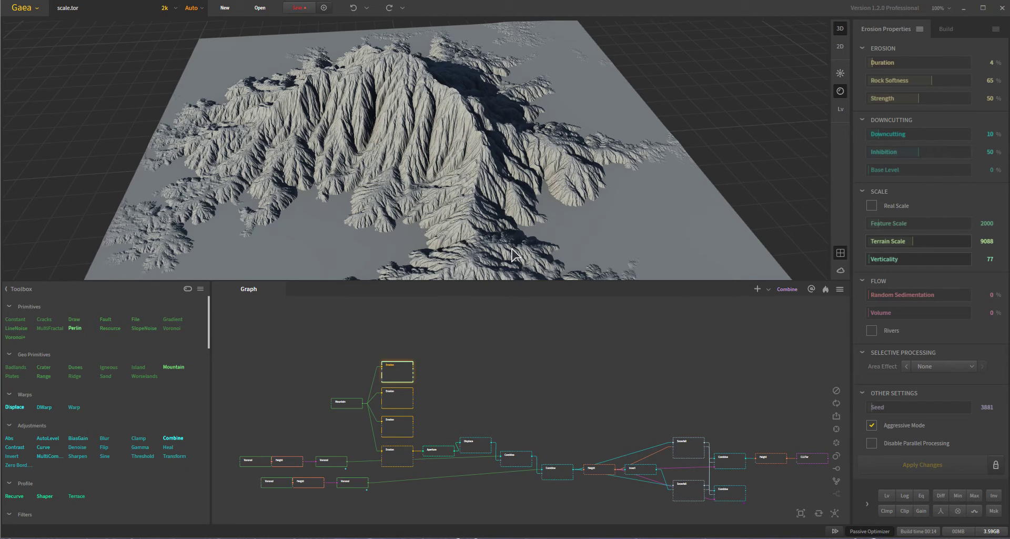
left_click_drag(421, 184, 416, 210)
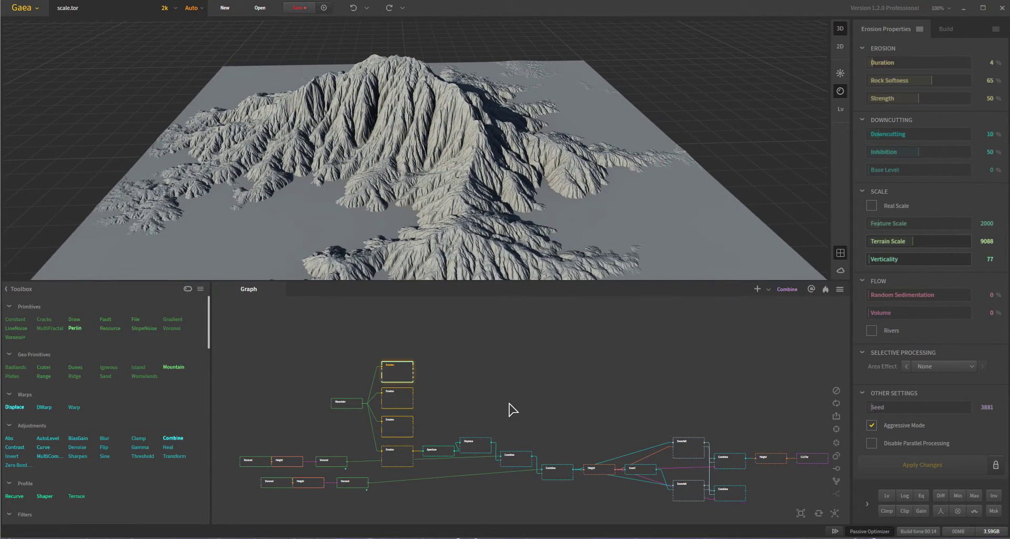
- Review the second, third and fourth Erosion nodes, then preview the Aperture node (Method Expand, Iterations 02)
left_click(405, 404)
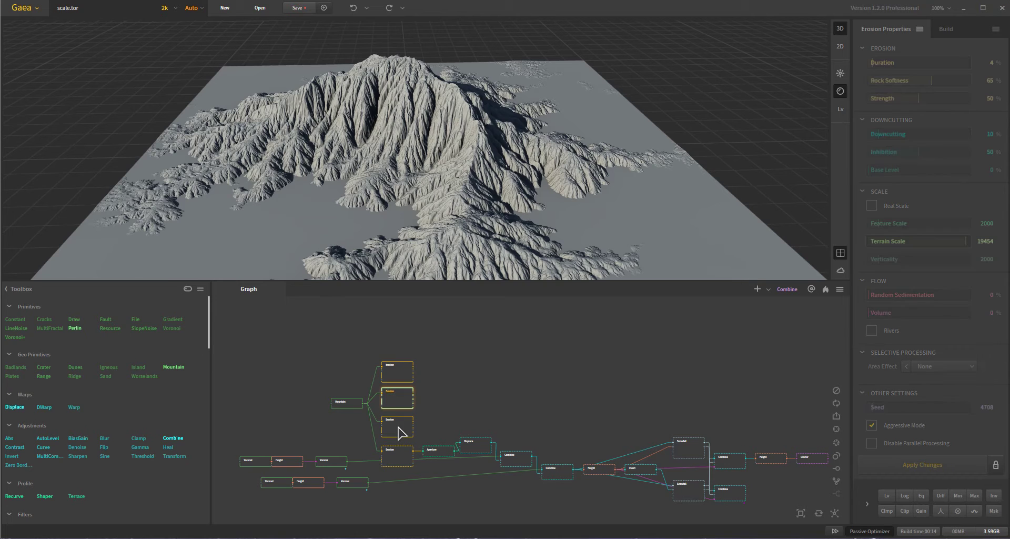
left_click(400, 432)
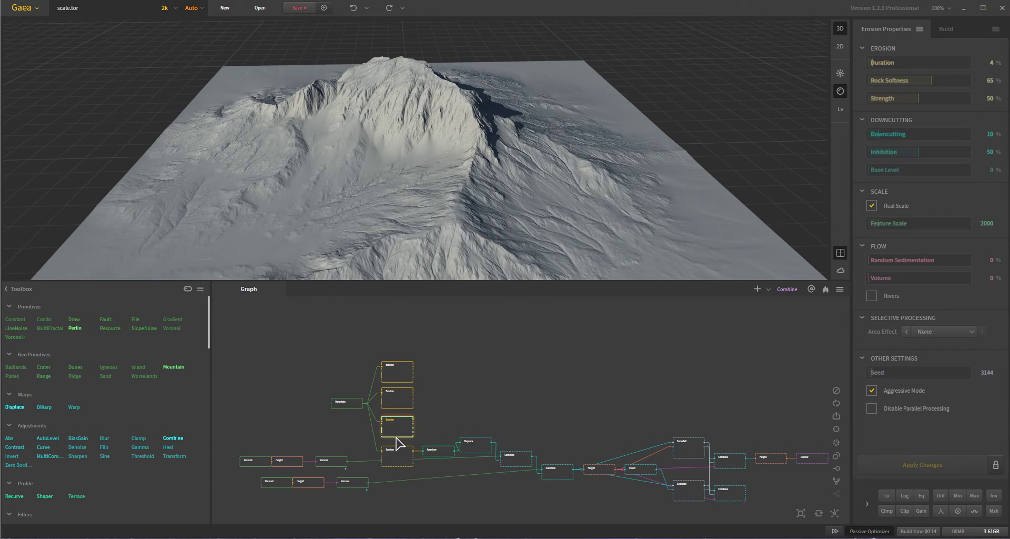
left_click(400, 466)
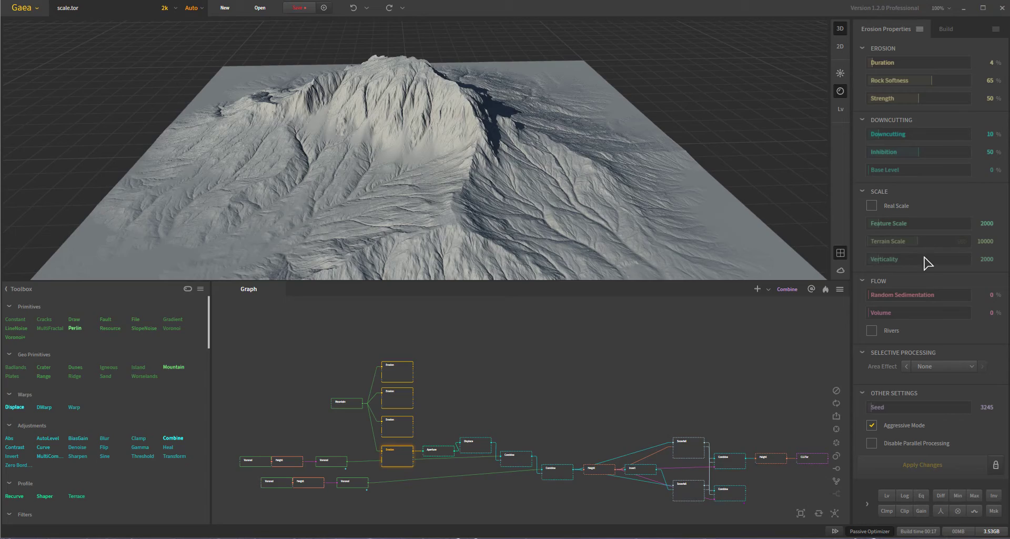
left_click_drag(642, 243, 527, 208)
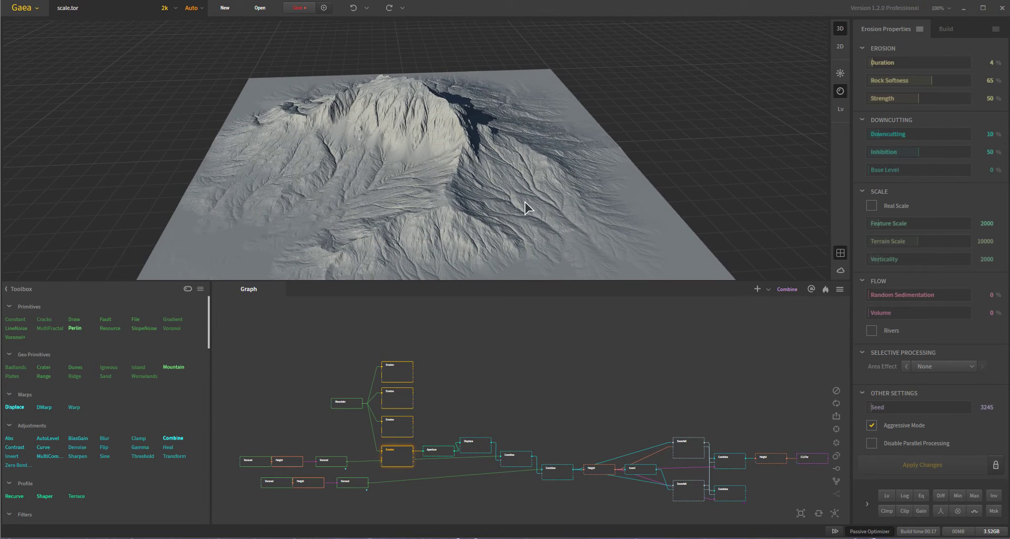
left_click(436, 451)
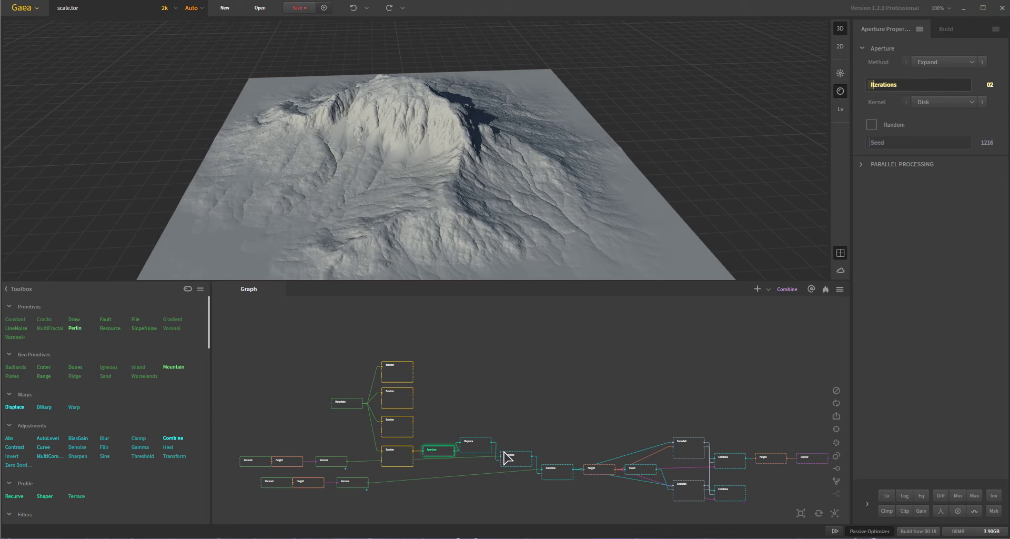
- Preview the Displace node and each Voronoi rock-scatter node
left_click(477, 449)
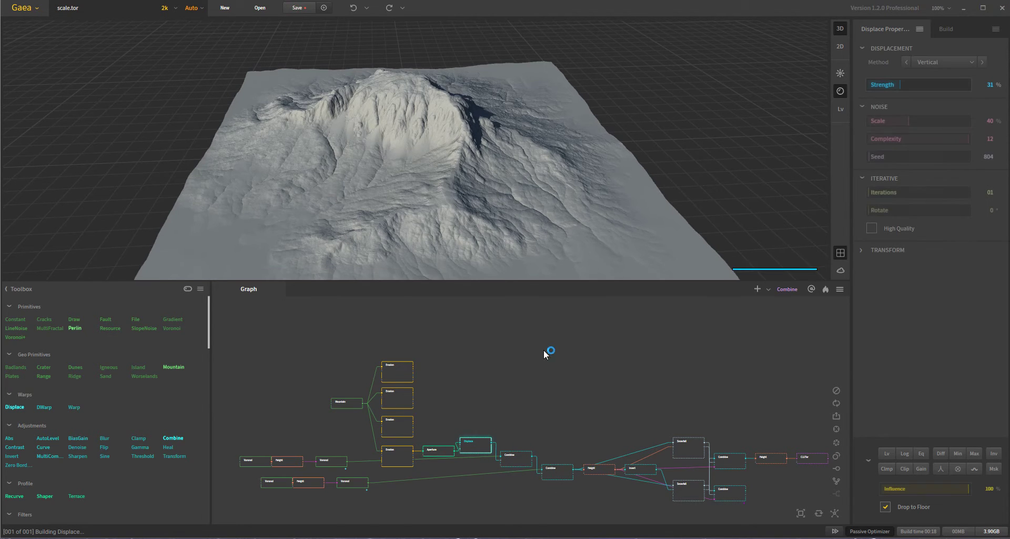
mouse_move(472, 233)
left_mouse_down()
mouse_move(381, 239)
mouse_move(449, 251)
mouse_move(517, 241)
mouse_move(474, 245)
left_mouse_up()
scroll(462, 242, "up", 5)
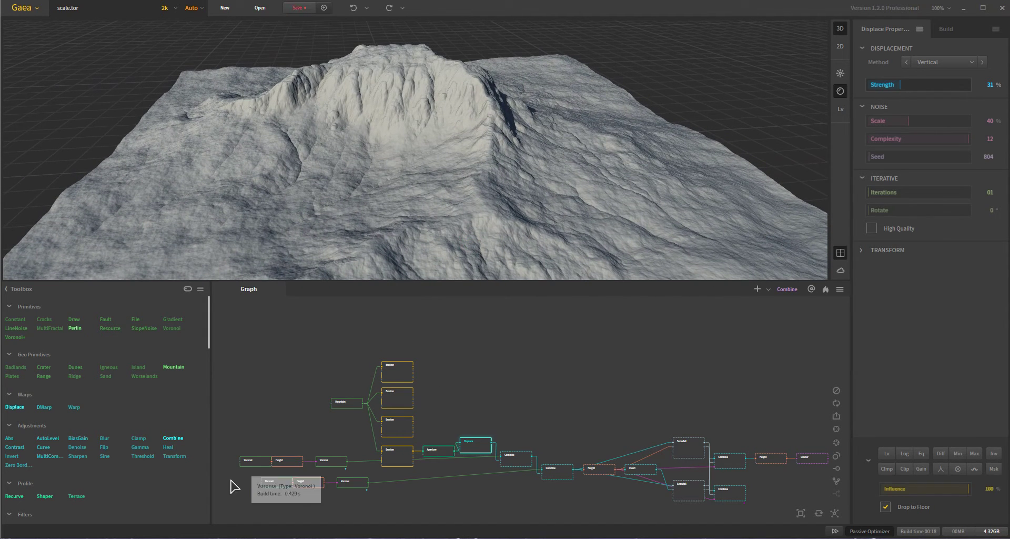
left_click(253, 463)
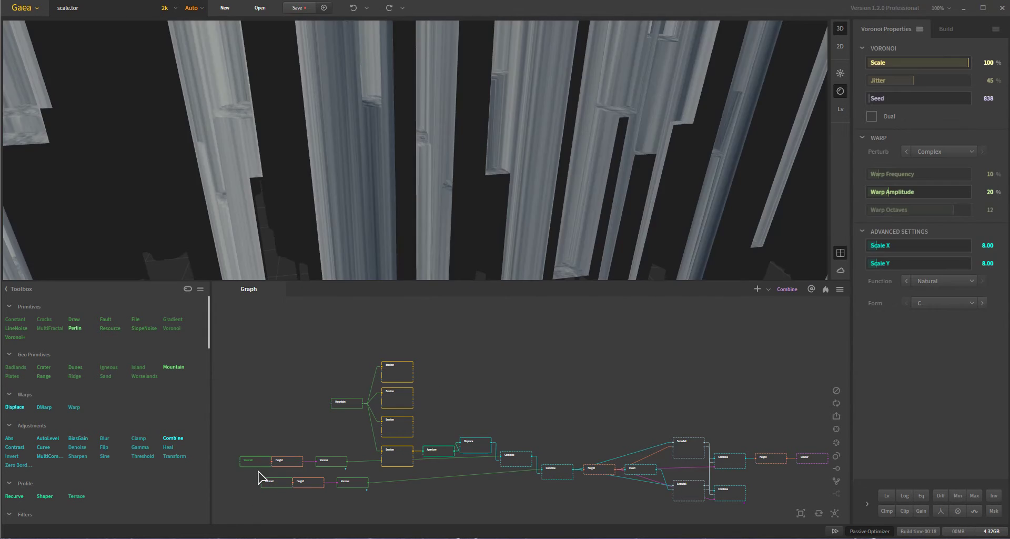
left_click(332, 463)
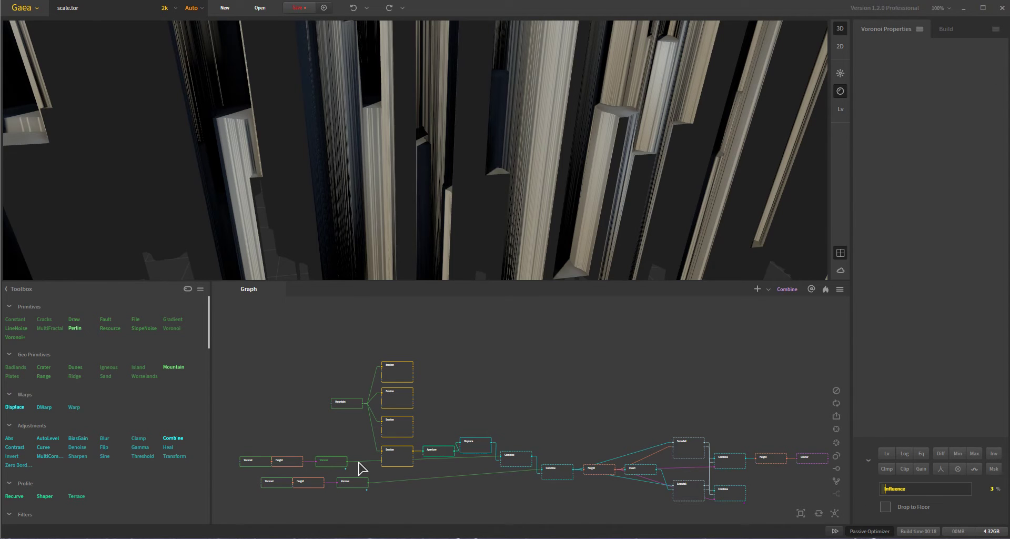
left_click_drag(454, 241, 437, 220)
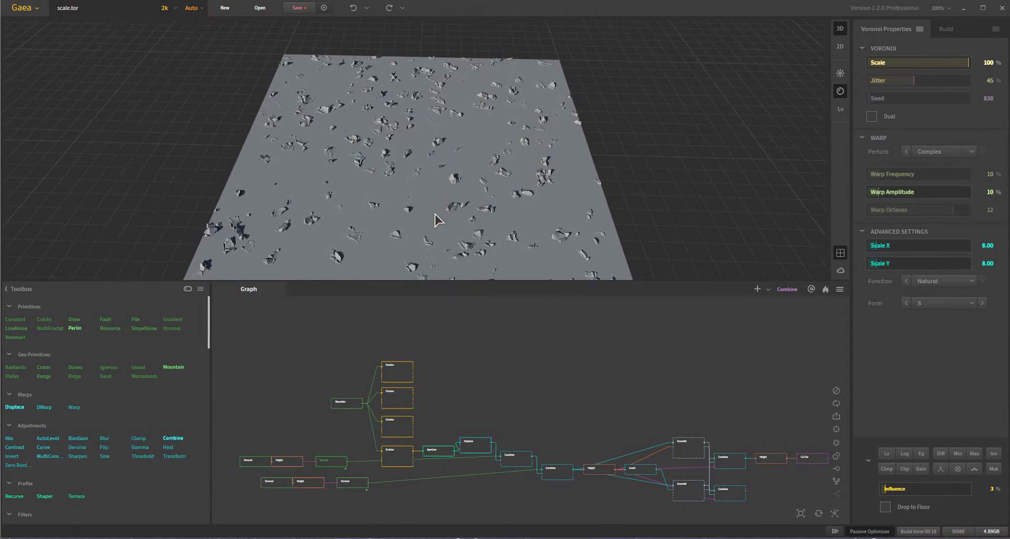
left_click(362, 481)
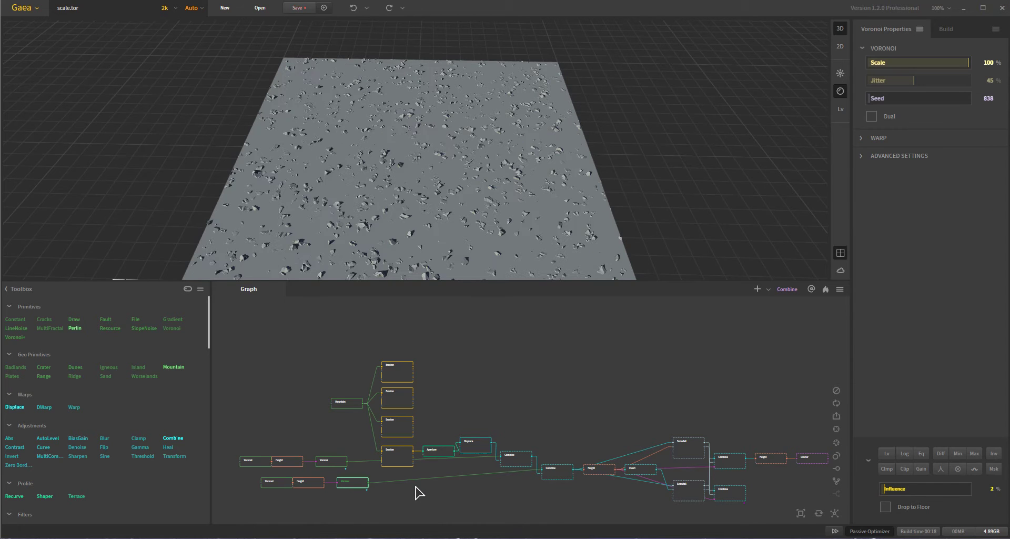
- Preview the first Combine node and the Add combine at Ratio 100% with rocks on the mountain
left_click(516, 459)
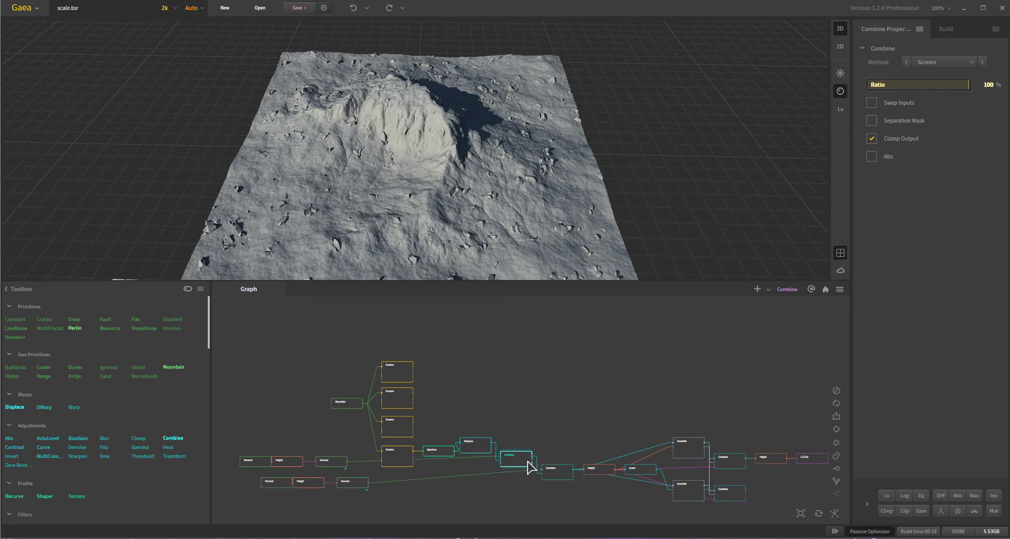
left_click(559, 474)
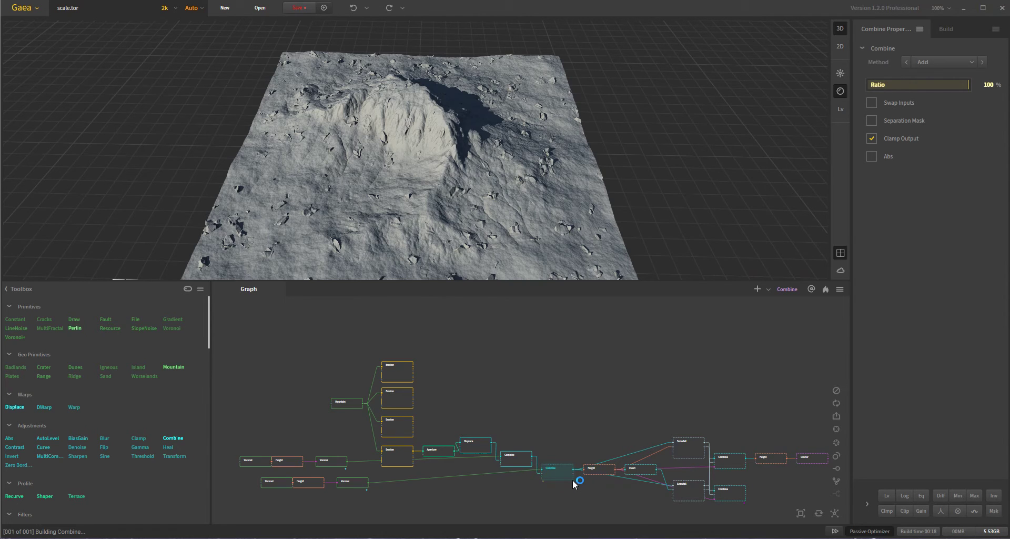
scroll(470, 198, "down", 2)
scroll(421, 205, "up", 6)
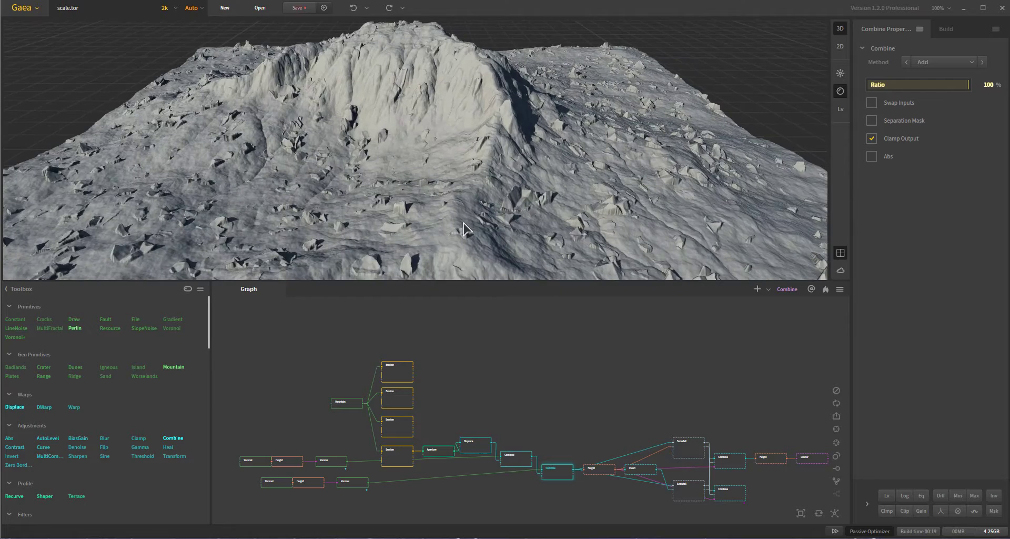
left_click_drag(412, 209, 495, 216)
scroll(494, 215, "down", 3)
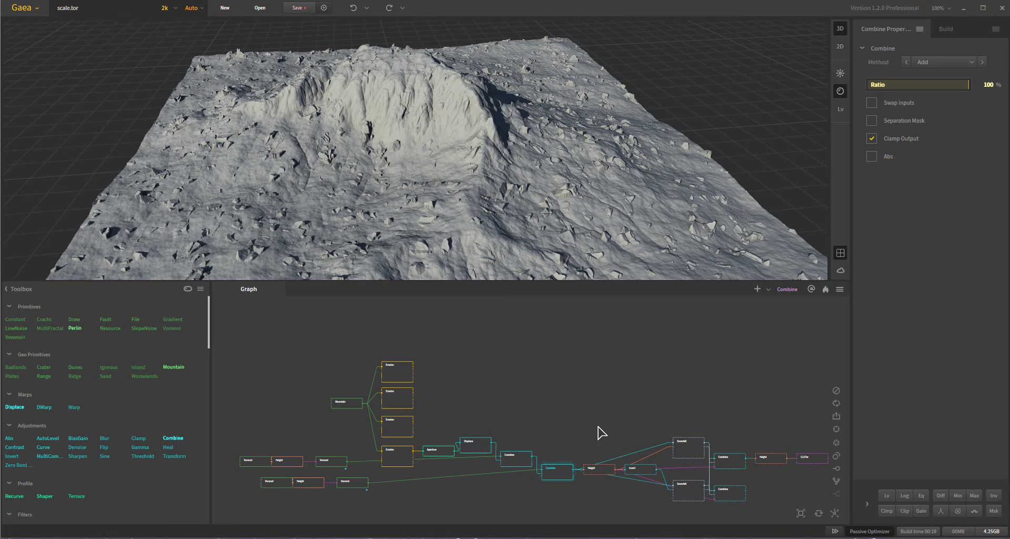
- Preview the existing Snowfall node and the Height mask node
left_click(685, 453)
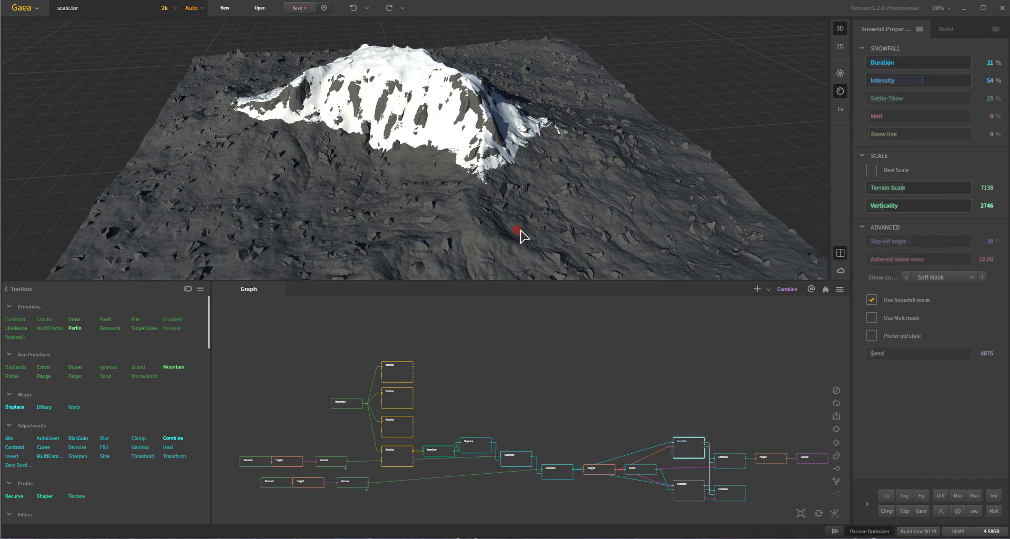
left_click_drag(521, 236, 531, 240)
left_click(602, 467)
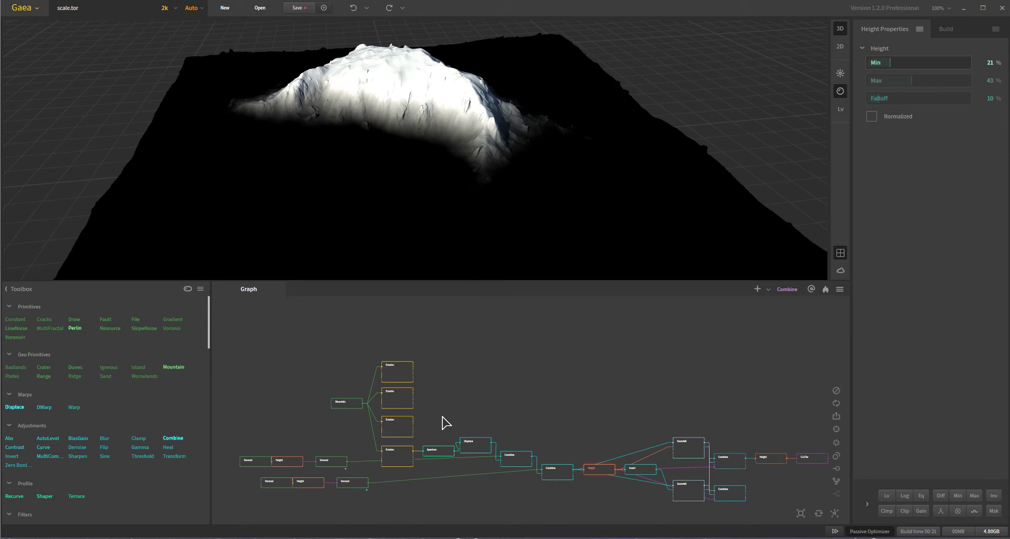
- Place a new Snowfall node above the Combine node and orbit around the snowy mountain
scroll(105, 437, "down", 10)
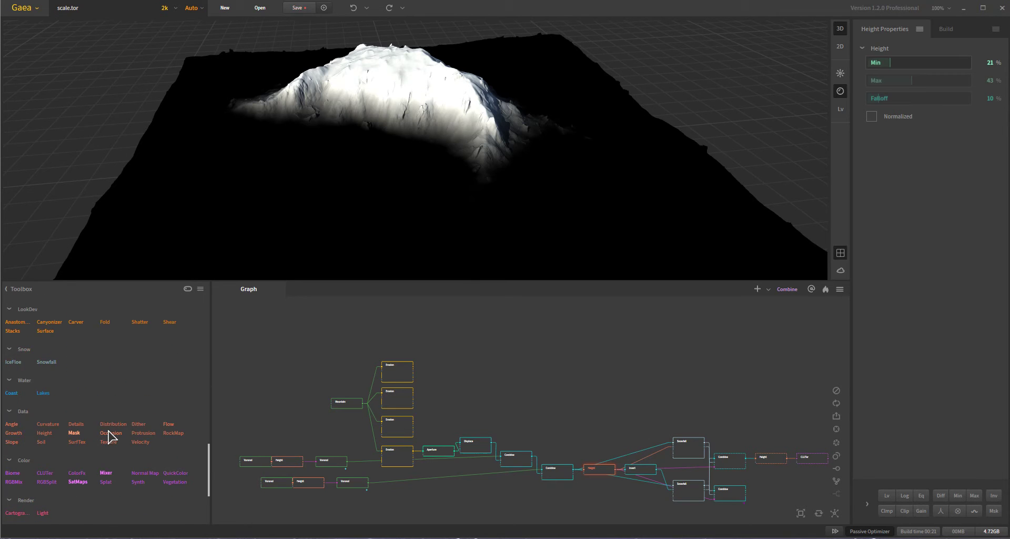
left_click_drag(46, 413, 647, 374)
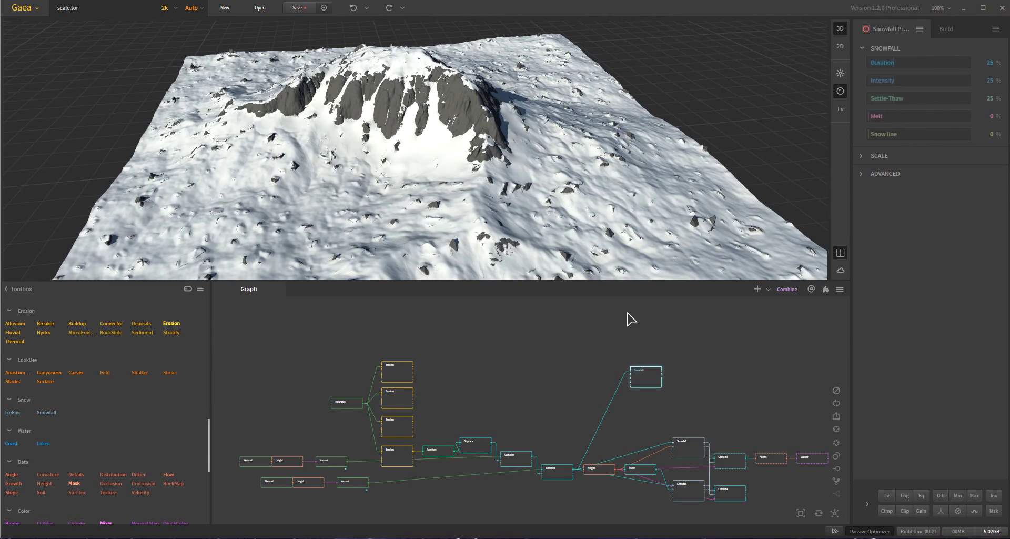
left_click_drag(515, 231, 455, 174)
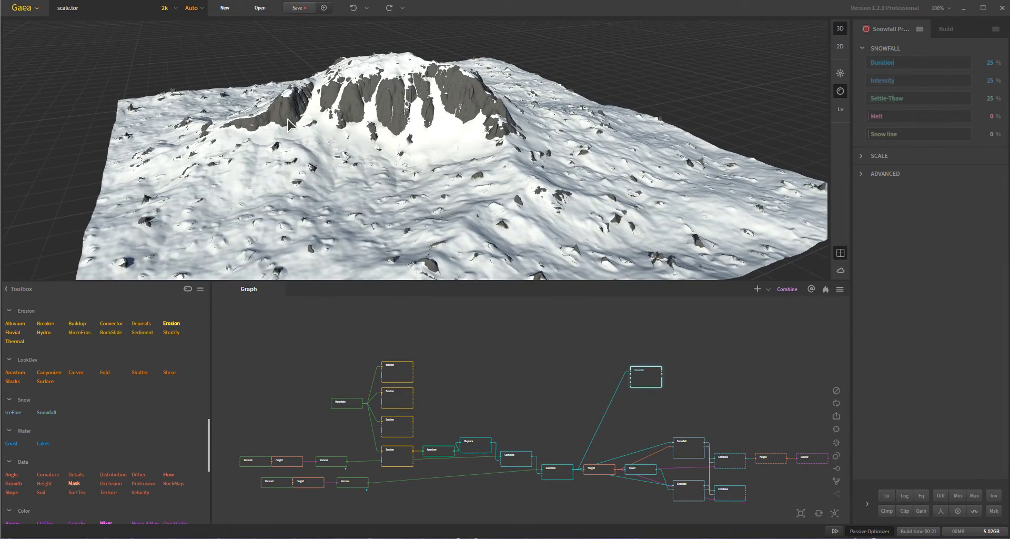
left_click_drag(491, 200, 445, 208)
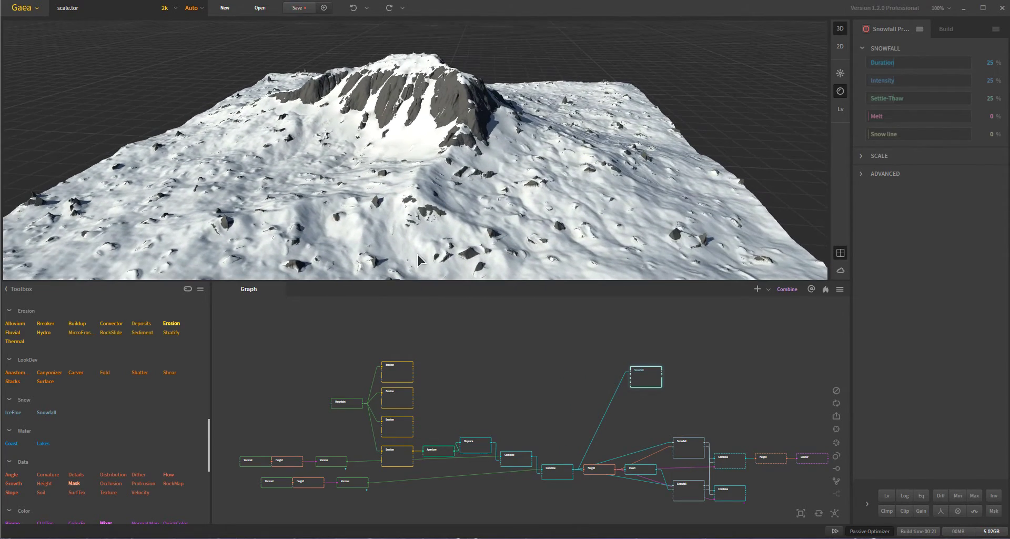
left_click_drag(347, 184, 368, 74)
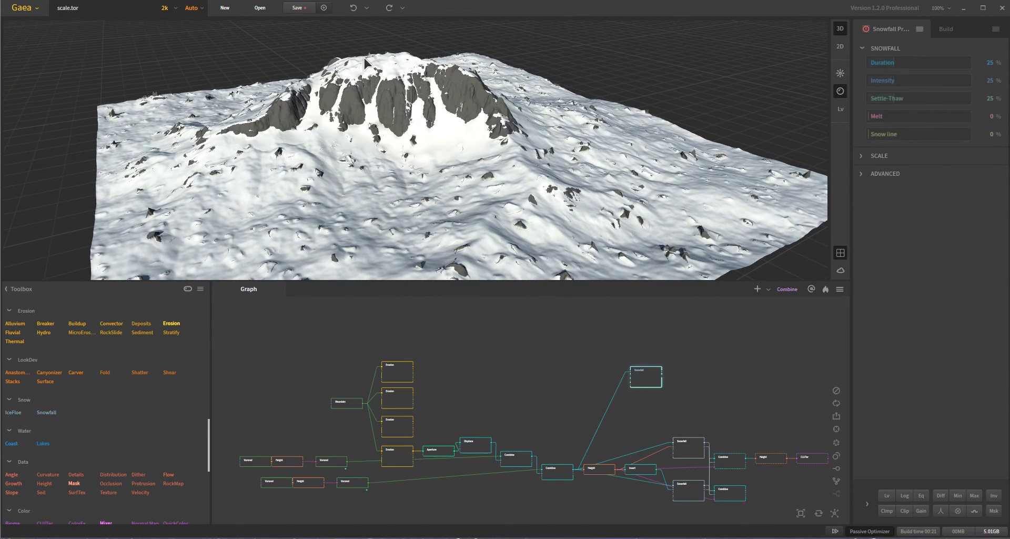
left_click_drag(623, 207, 728, 196)
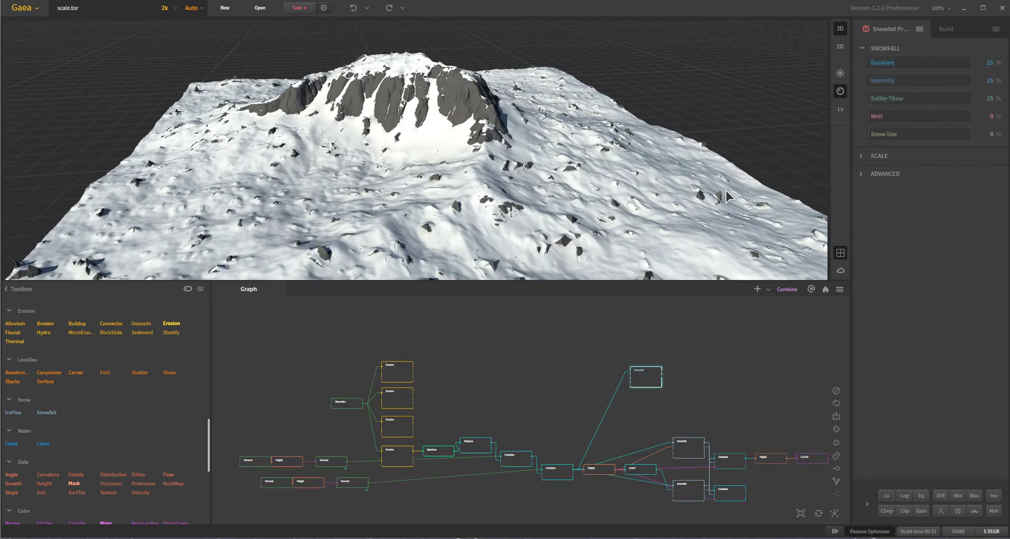
- Enable Real Scale on the new Snowfall and set its Verticality to 751
left_click(863, 159)
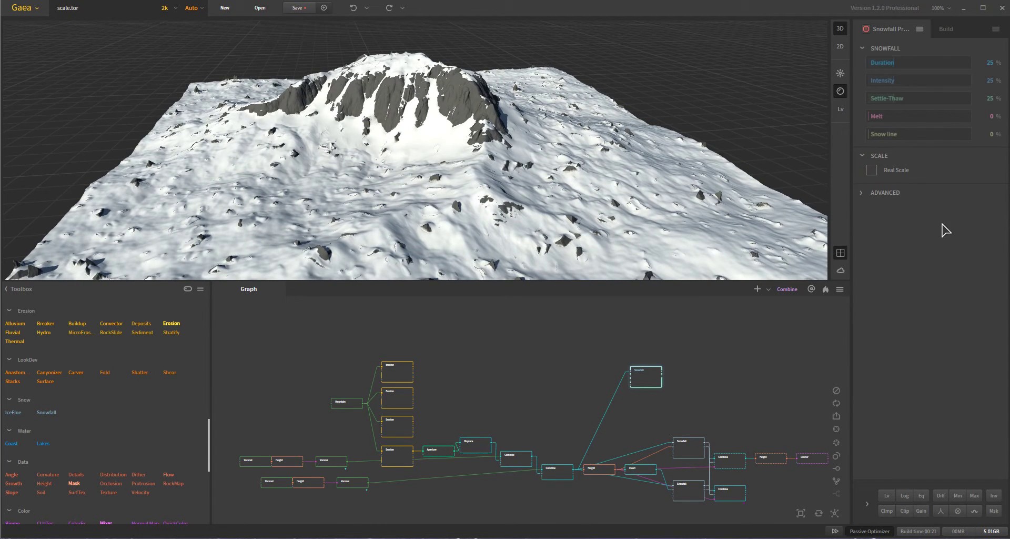
left_click(908, 172)
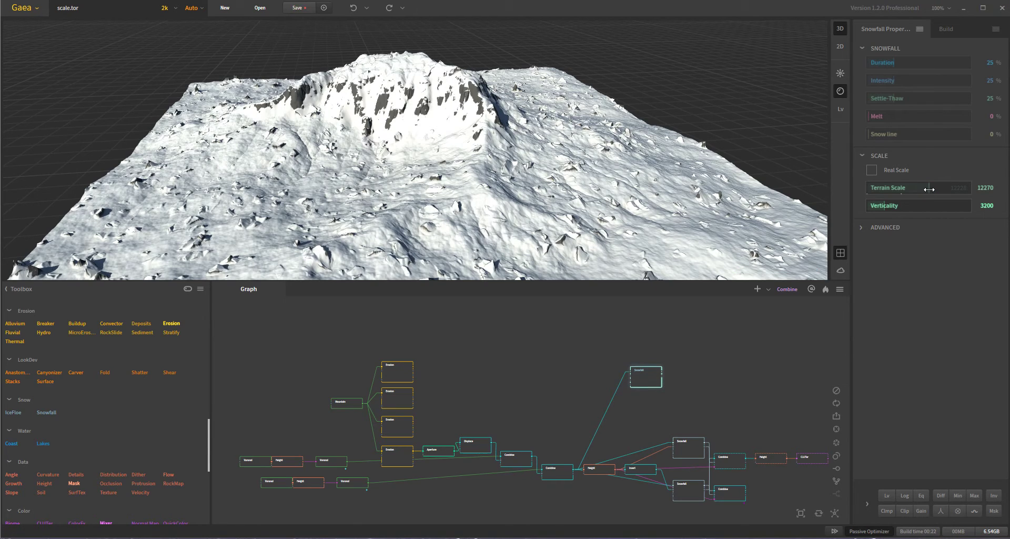
left_click_drag(412, 130, 387, 112)
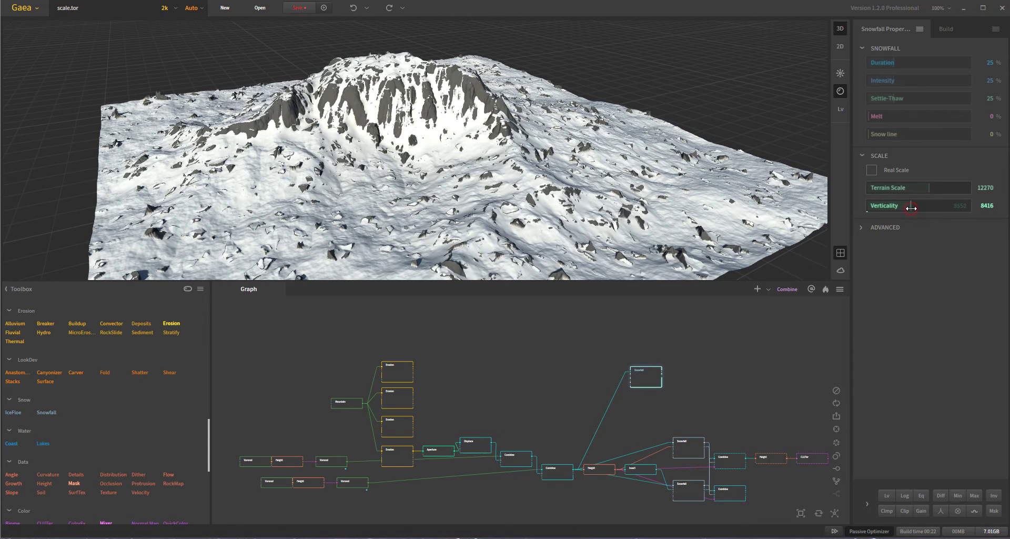
left_click_drag(911, 209, 913, 210)
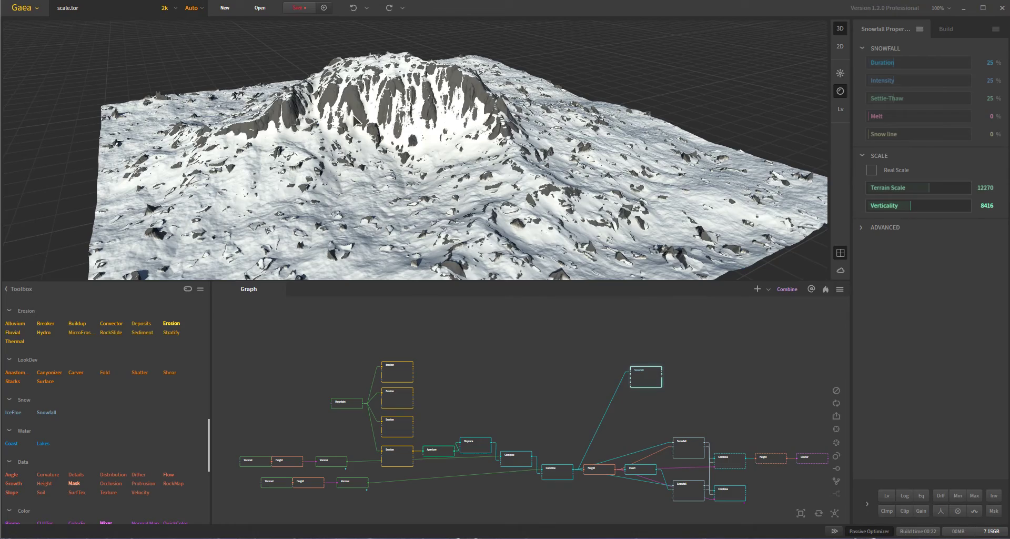
scroll(505, 153, "up", 2)
left_click_drag(491, 155, 535, 155)
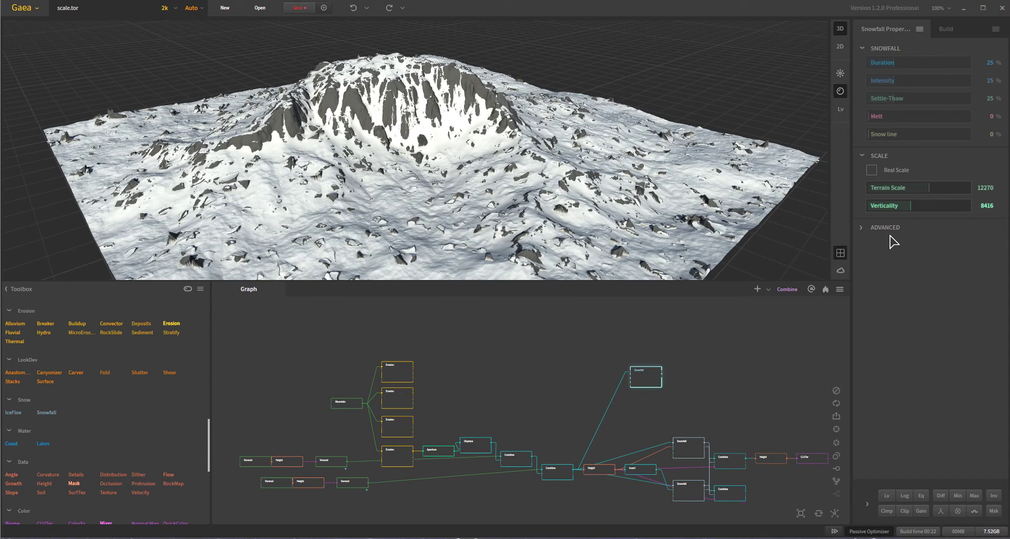
left_click(872, 206)
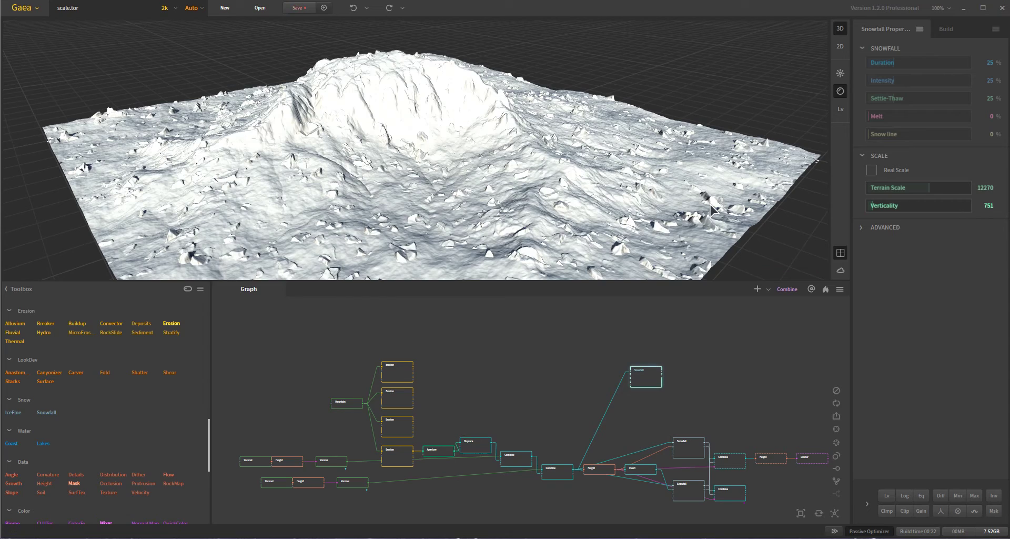
- Set the Snowfall Verticality to 2851, then nudge the Snowfall node up and recentre the graph
scroll(644, 217, "up", 4)
left_click(889, 206)
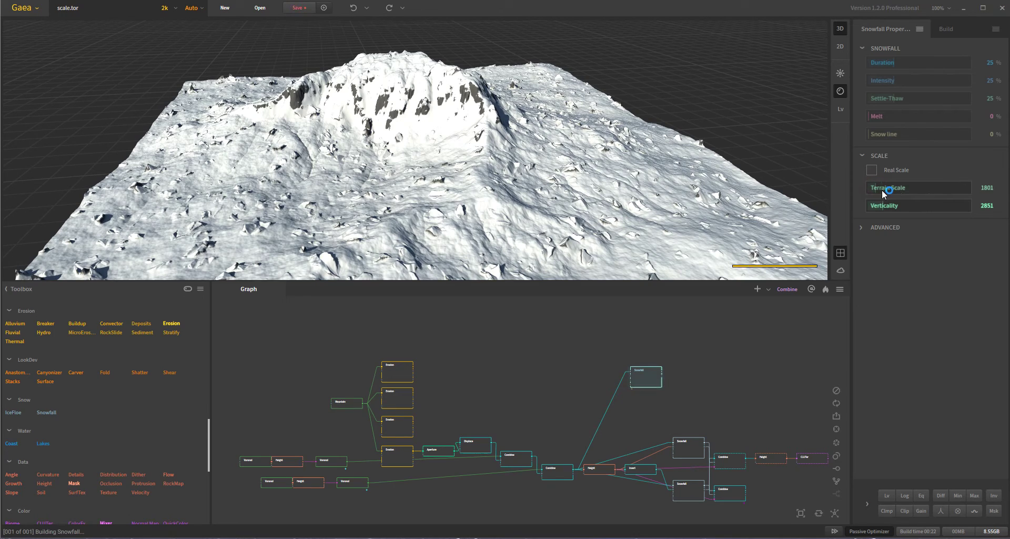
left_click_drag(529, 211, 440, 221)
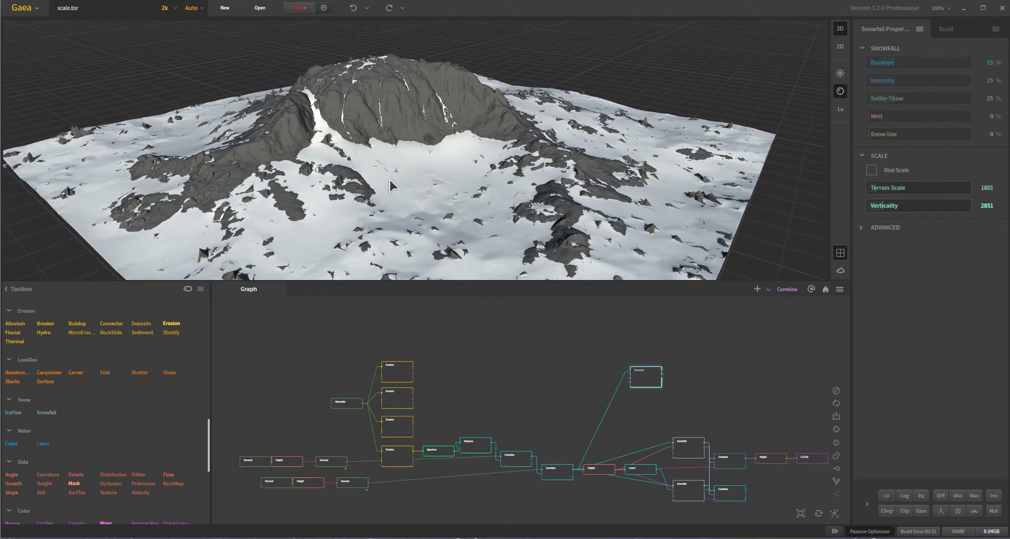
left_click_drag(450, 169, 343, 206)
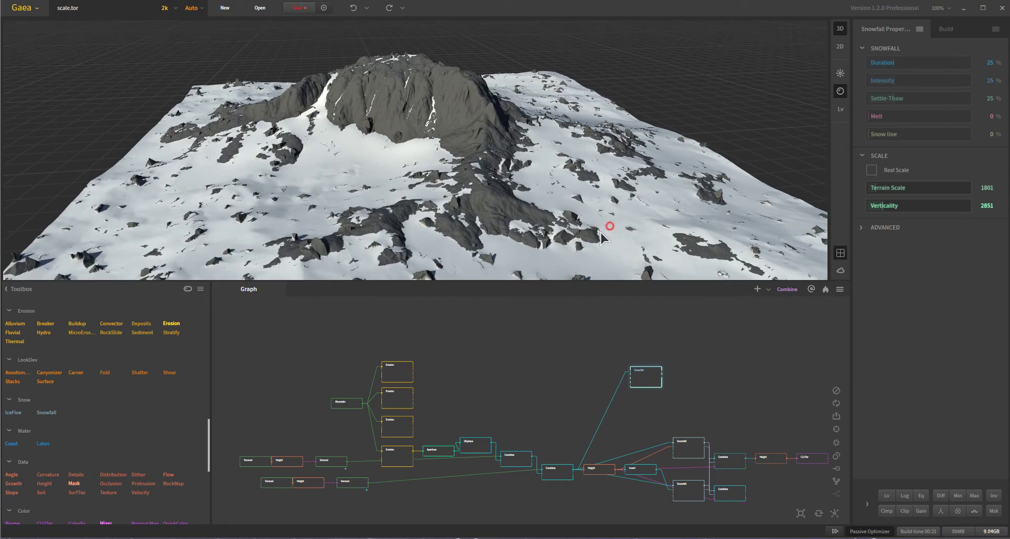
mouse_move(602, 237)
left_mouse_down()
mouse_move(523, 235)
mouse_move(670, 237)
mouse_move(607, 234)
left_mouse_up()
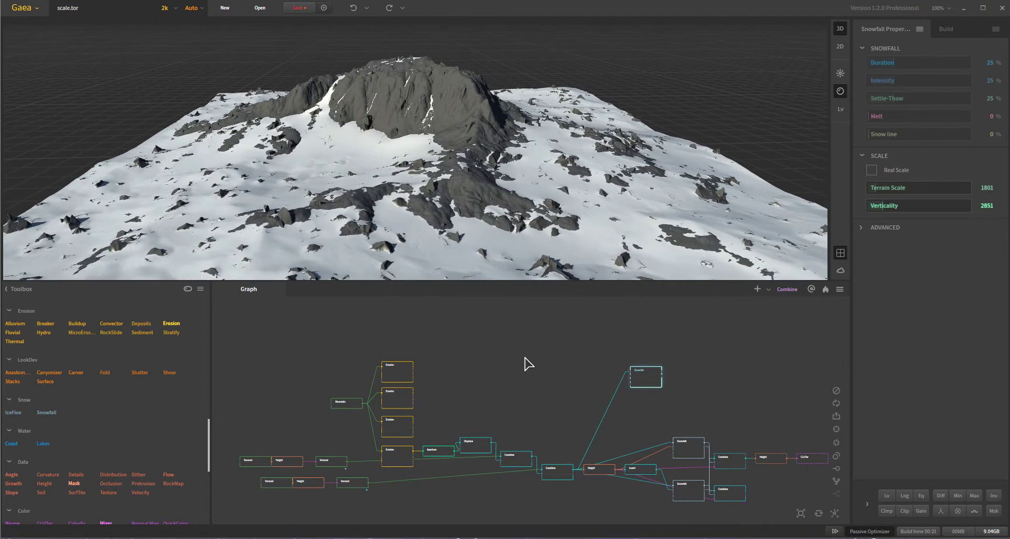
left_click_drag(639, 375, 634, 348)
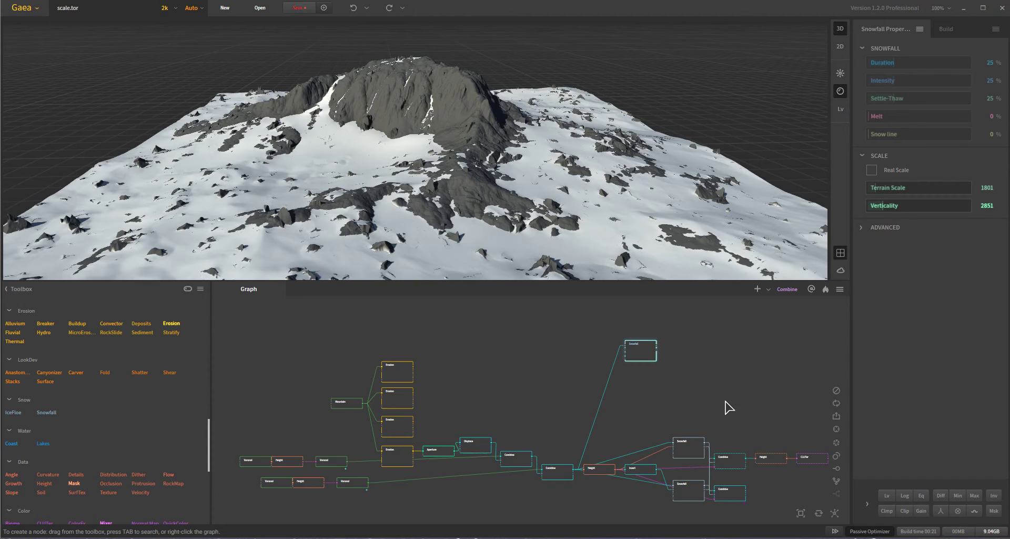
middle_click_drag(730, 408, 560, 442)
- Preview the Height mask, Invert, upper Snowfall and lower Snowfall nodes in turn
left_click(542, 439)
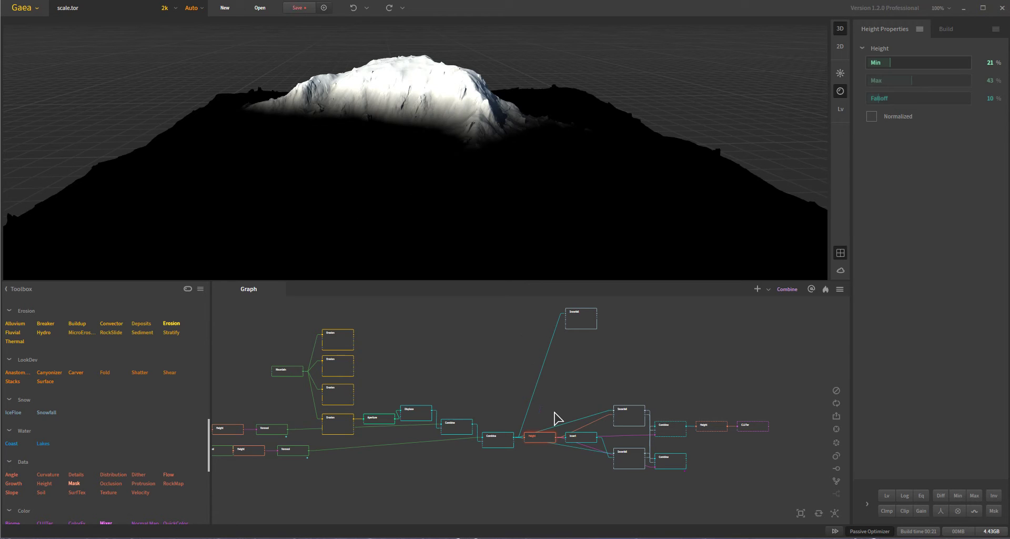
left_click(580, 439)
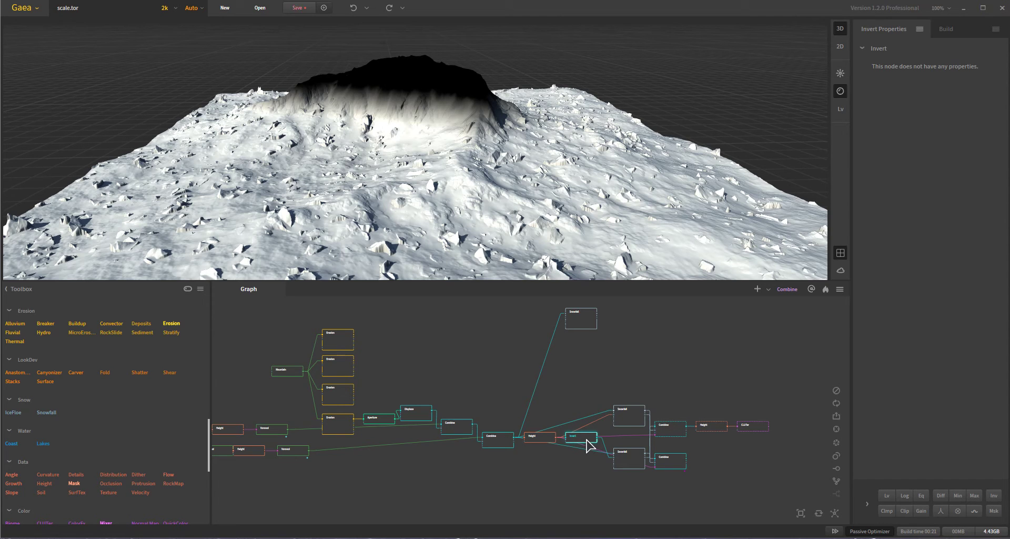
left_click(628, 421)
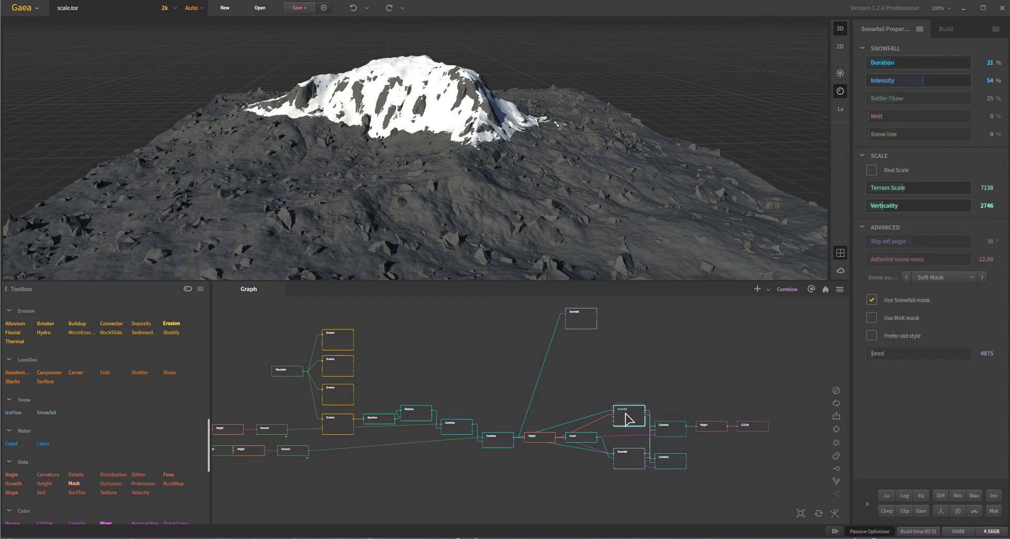
left_click(626, 463)
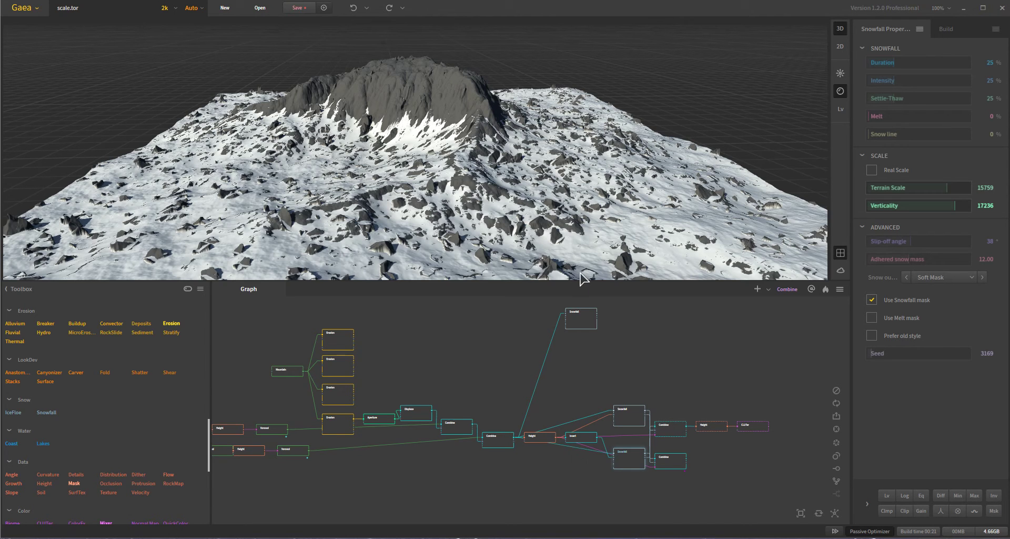
left_click_drag(472, 216, 494, 251)
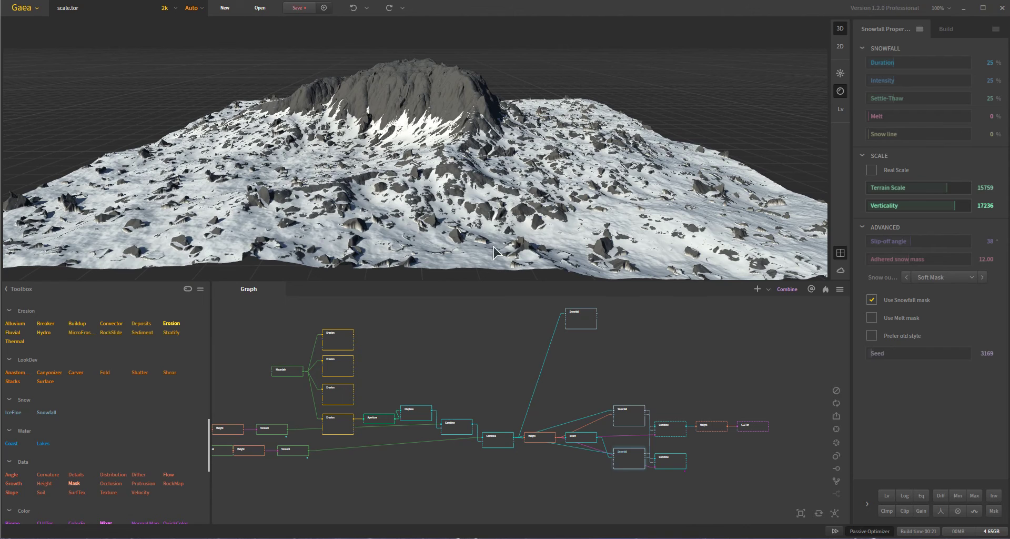
- Preview the lower Combine node, then the final CLUTer colour output
left_click(672, 463)
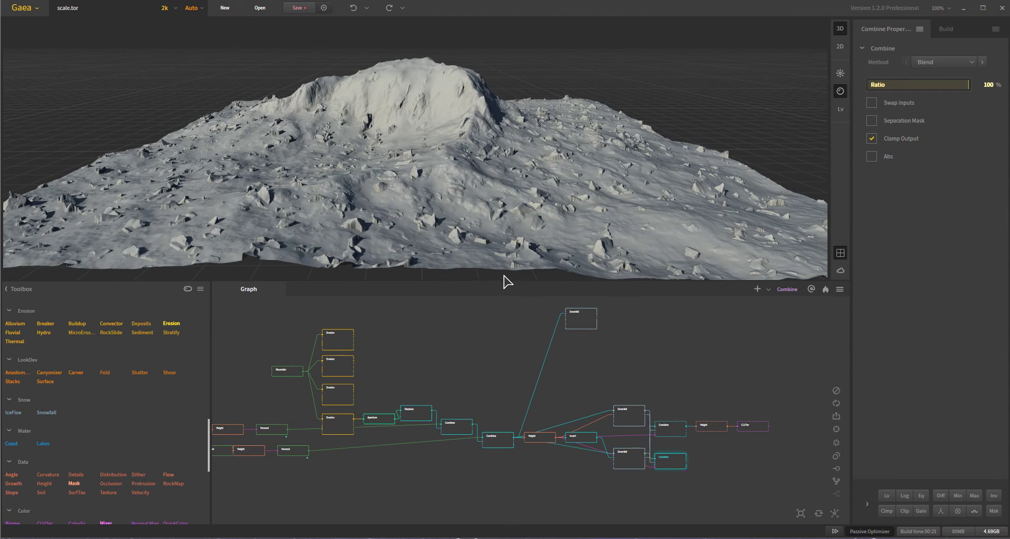
mouse_move(428, 208)
left_mouse_down()
mouse_move(400, 190)
mouse_move(441, 194)
left_mouse_up()
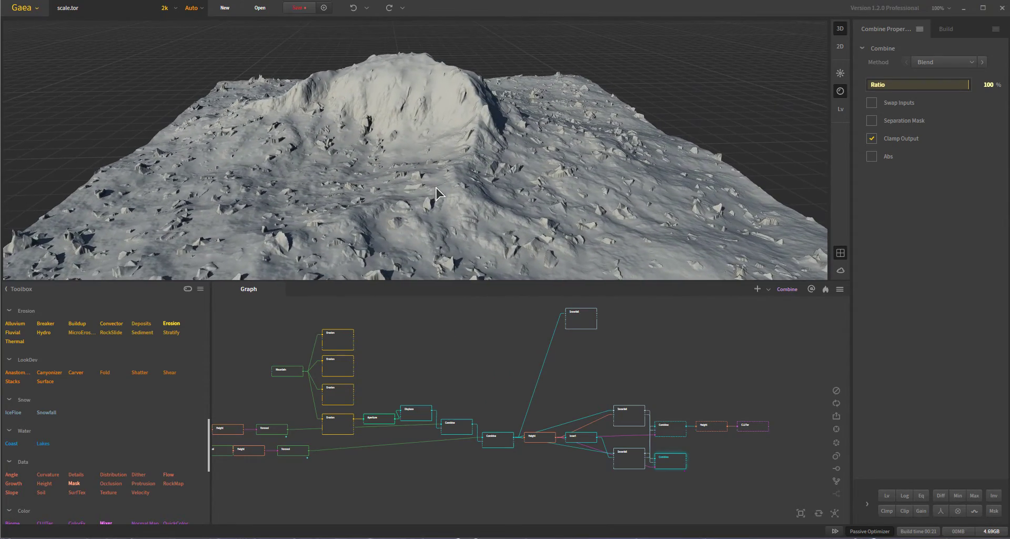
left_click(756, 429)
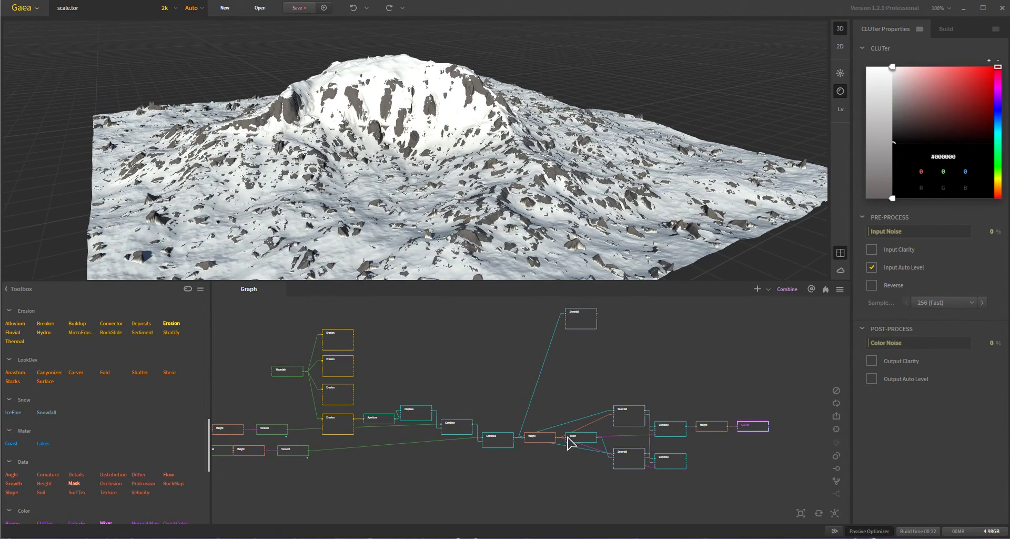
- Re-check Invert, Height, both Combine nodes and the second Height mask, ending on CLUTer
left_click(587, 439)
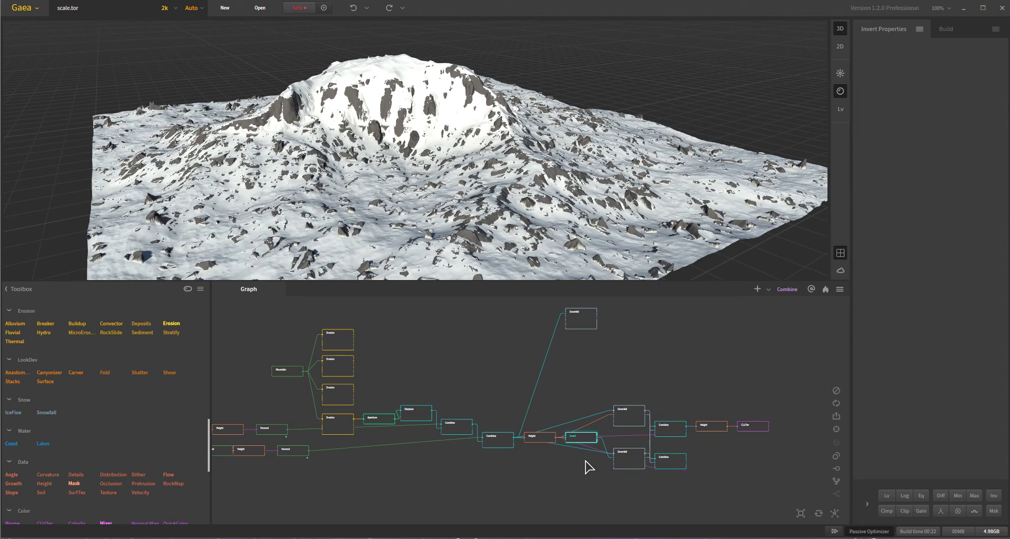
left_click(541, 436)
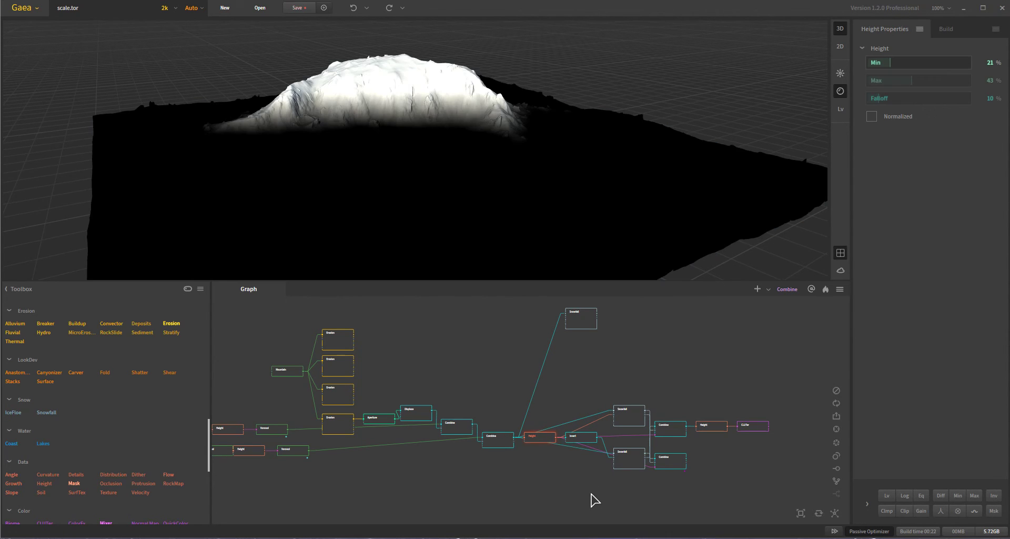
left_click(669, 466)
left_click(676, 435)
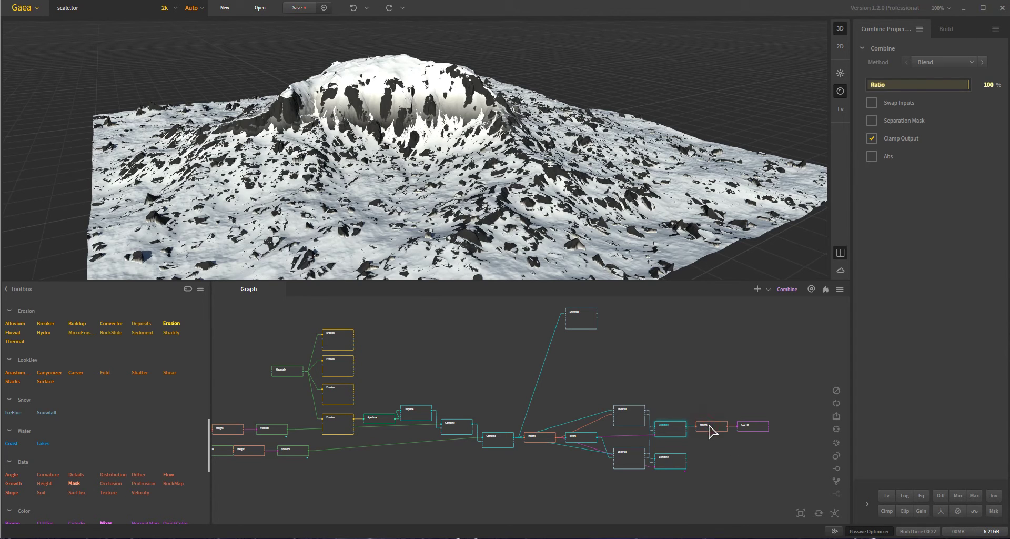
left_click(711, 430)
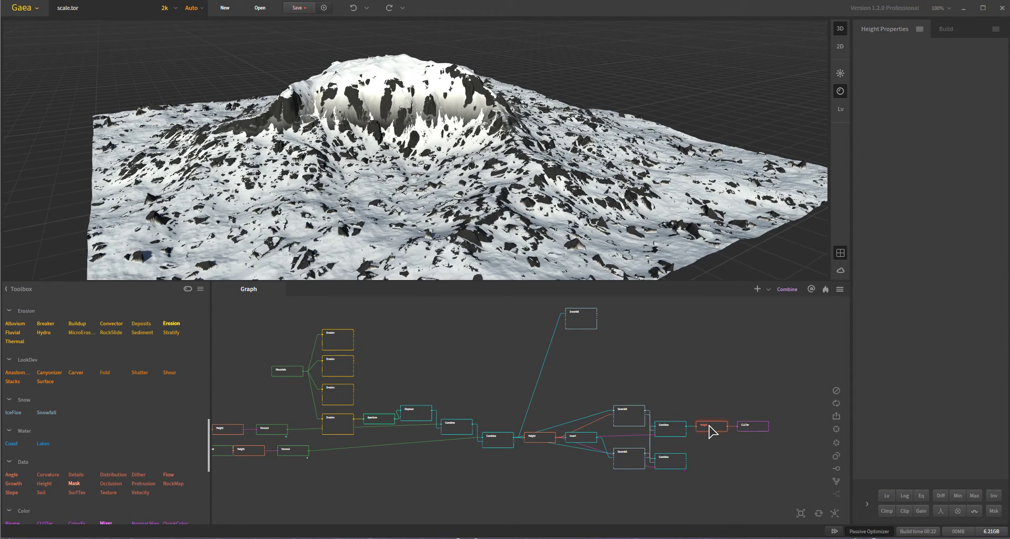
left_click(766, 432)
- Drag the standalone Snowfall node down-right beside the graph and preview its rocky-peaked terrain
left_click_drag(649, 253, 538, 257)
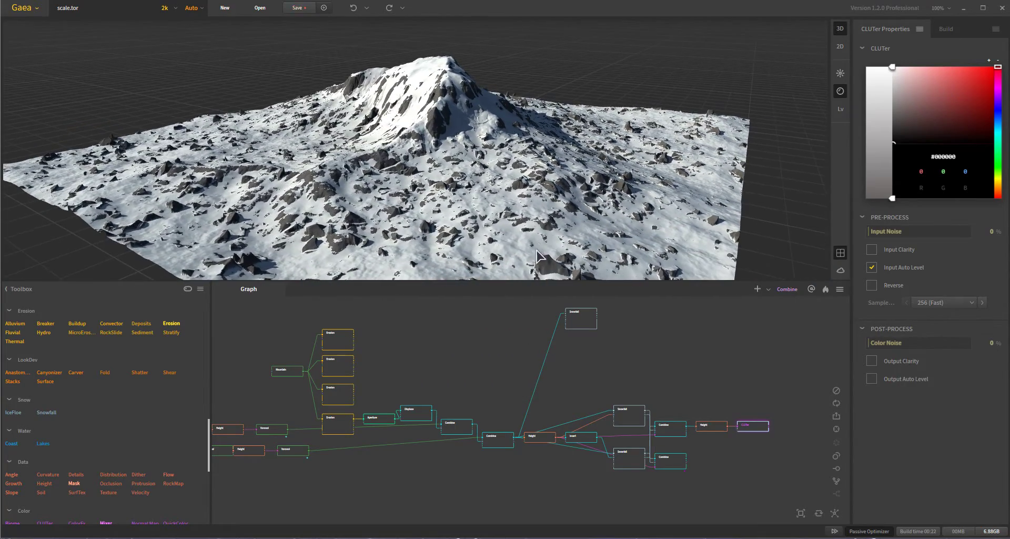
middle_click_drag(378, 384, 458, 369)
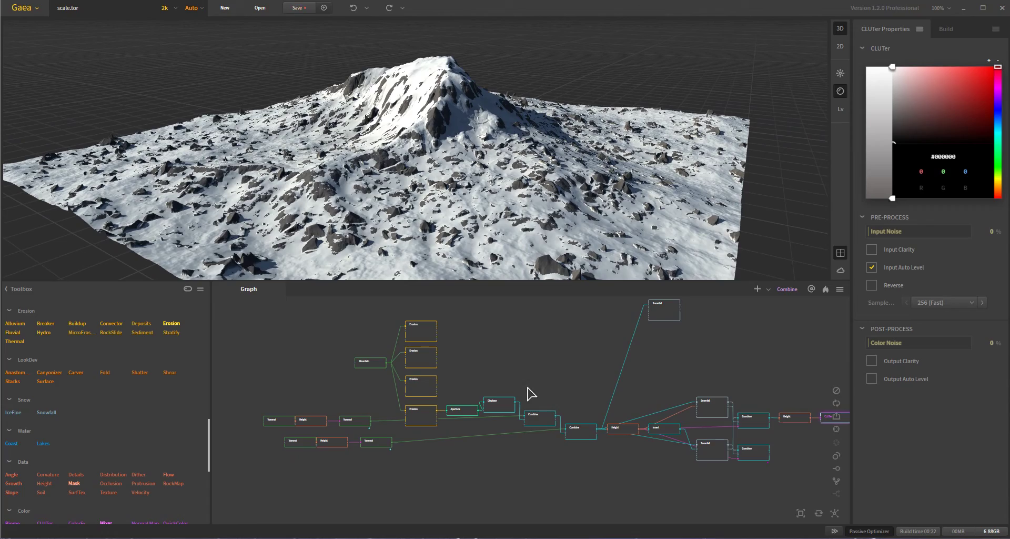
left_click_drag(377, 221, 416, 213)
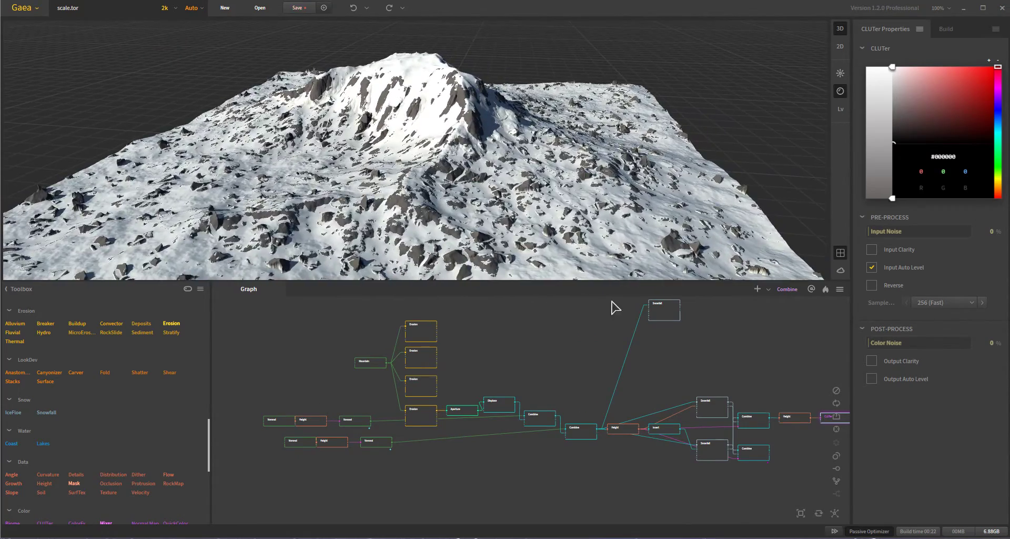
middle_click_drag(703, 353, 603, 364)
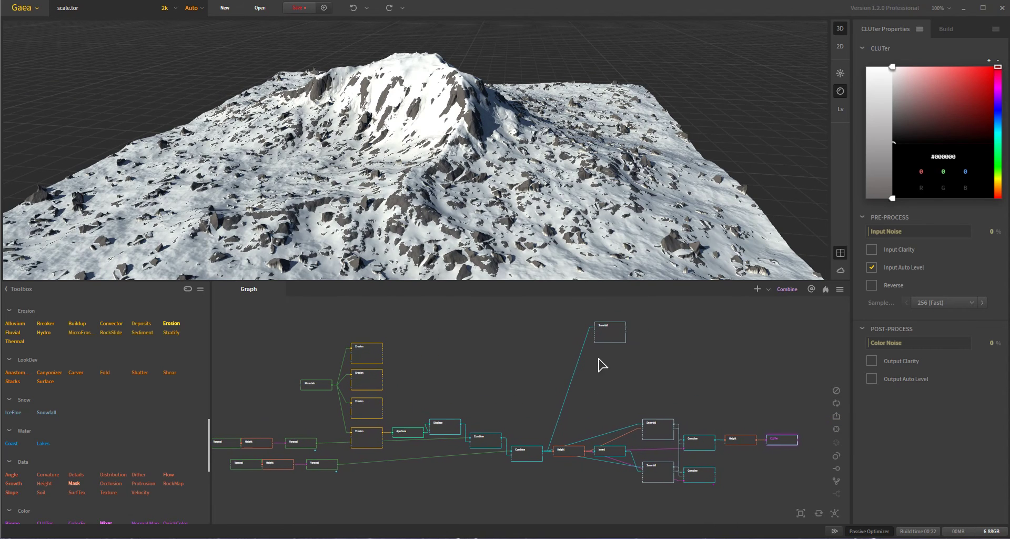
left_click_drag(610, 341, 658, 388)
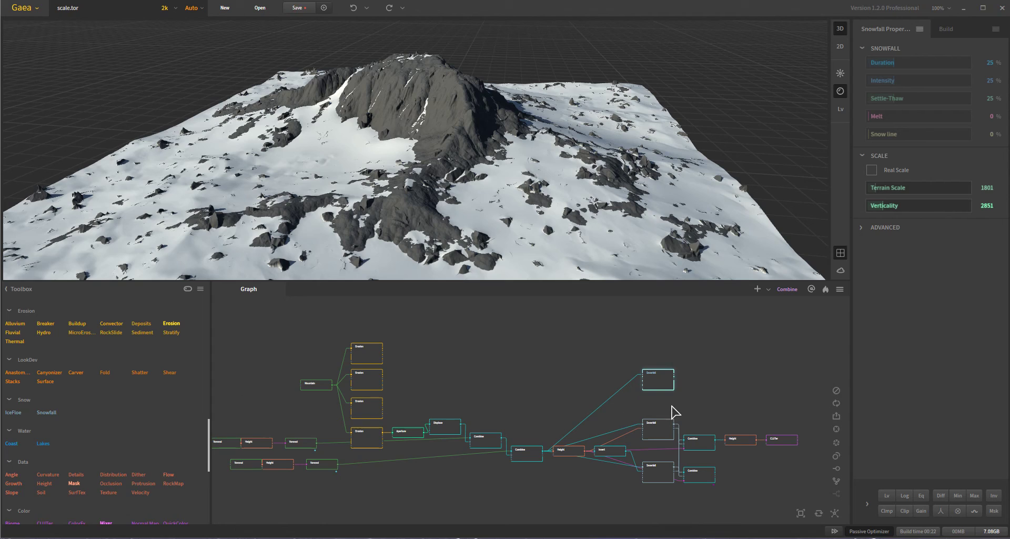
left_click_drag(661, 386, 658, 393)
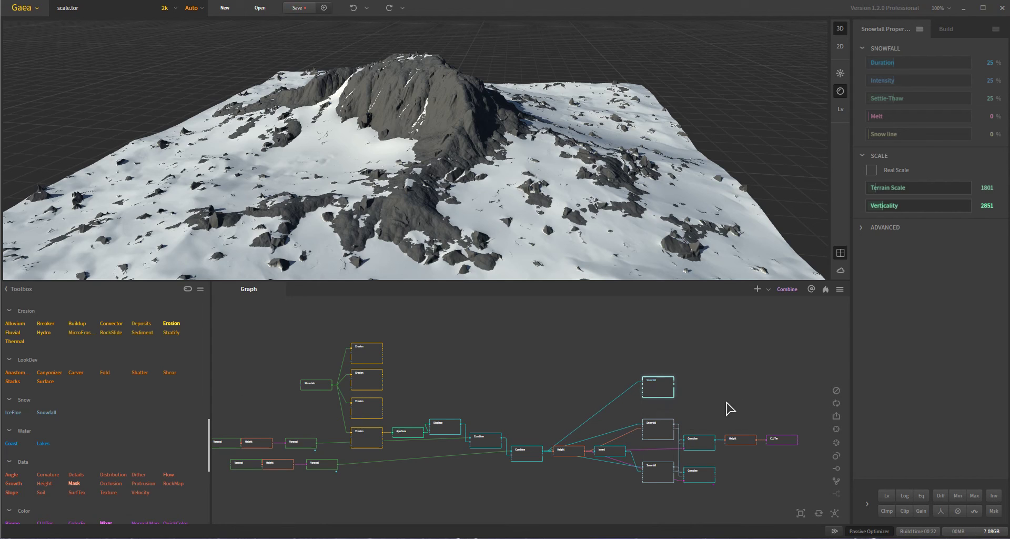
left_click_drag(402, 225, 476, 246)
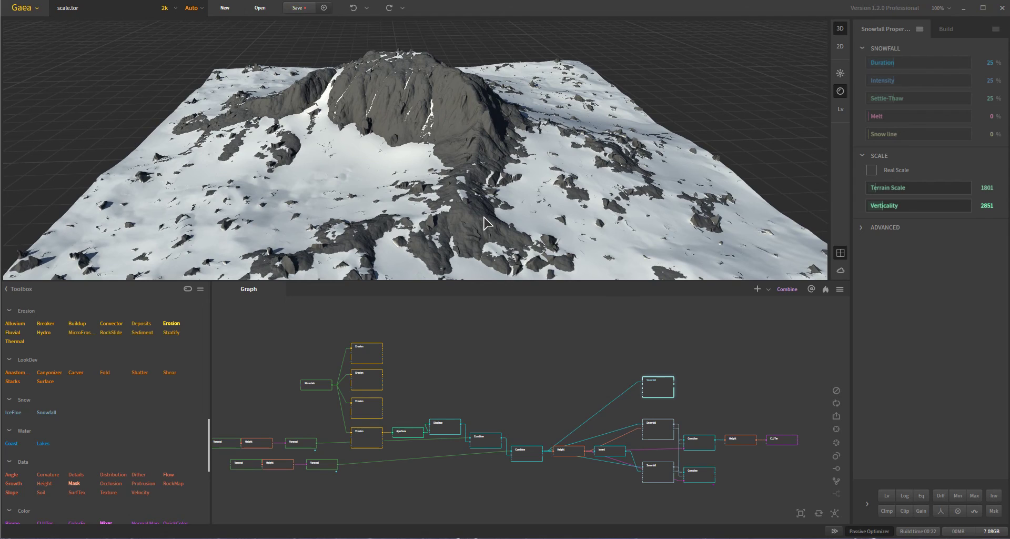